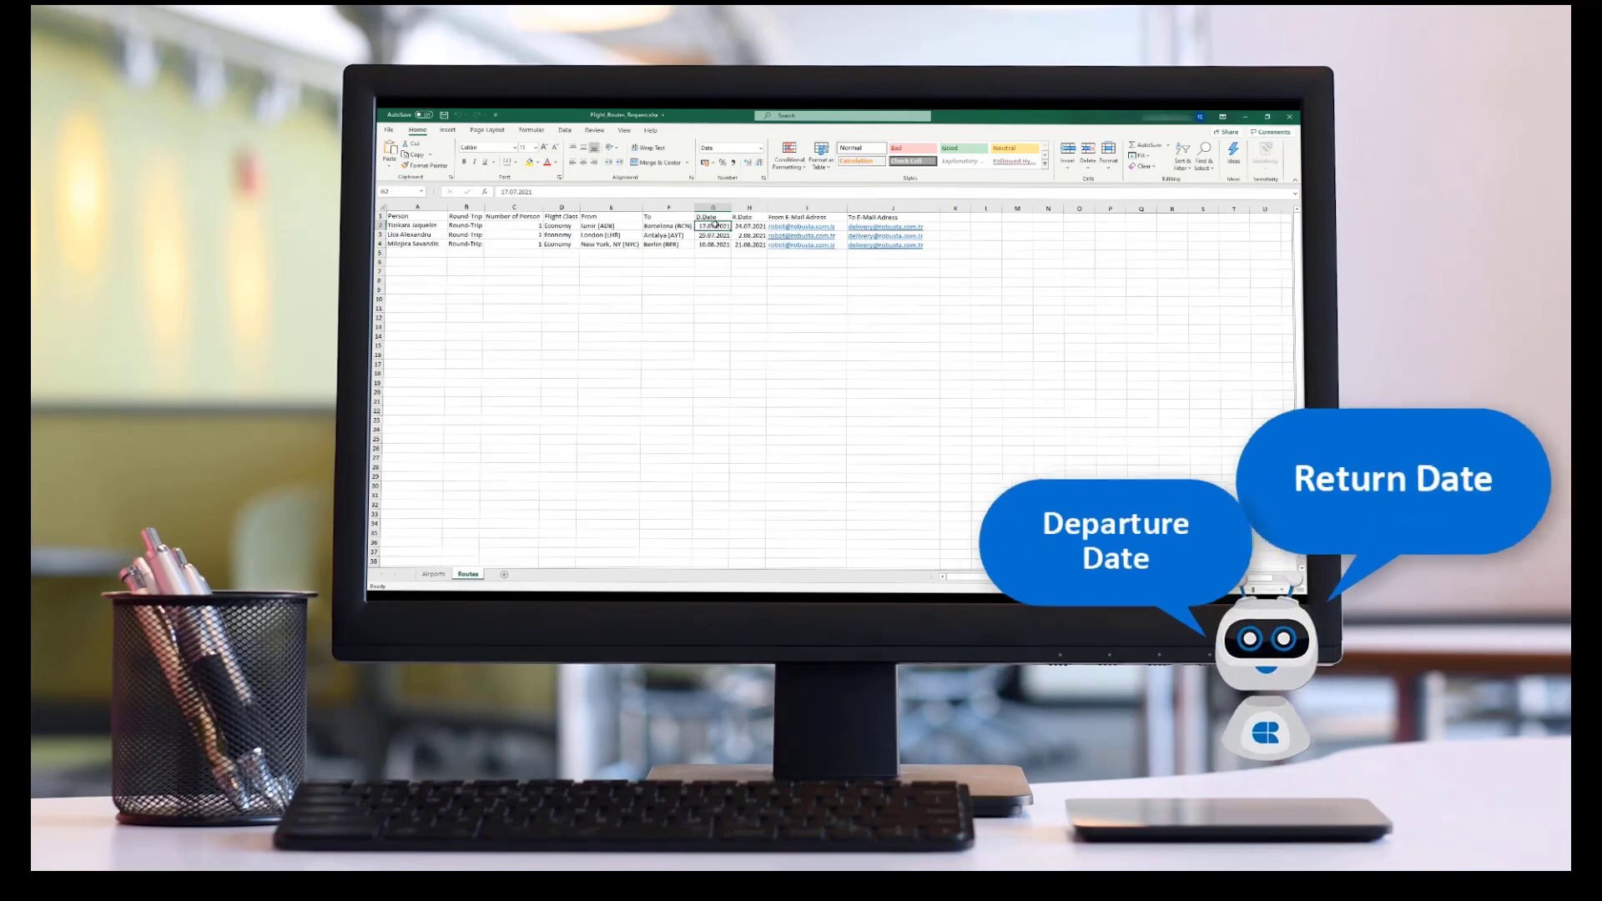
# Select the first route's return date in the Routes sheet of the flight routes workbook.
pyautogui.click(750, 226)
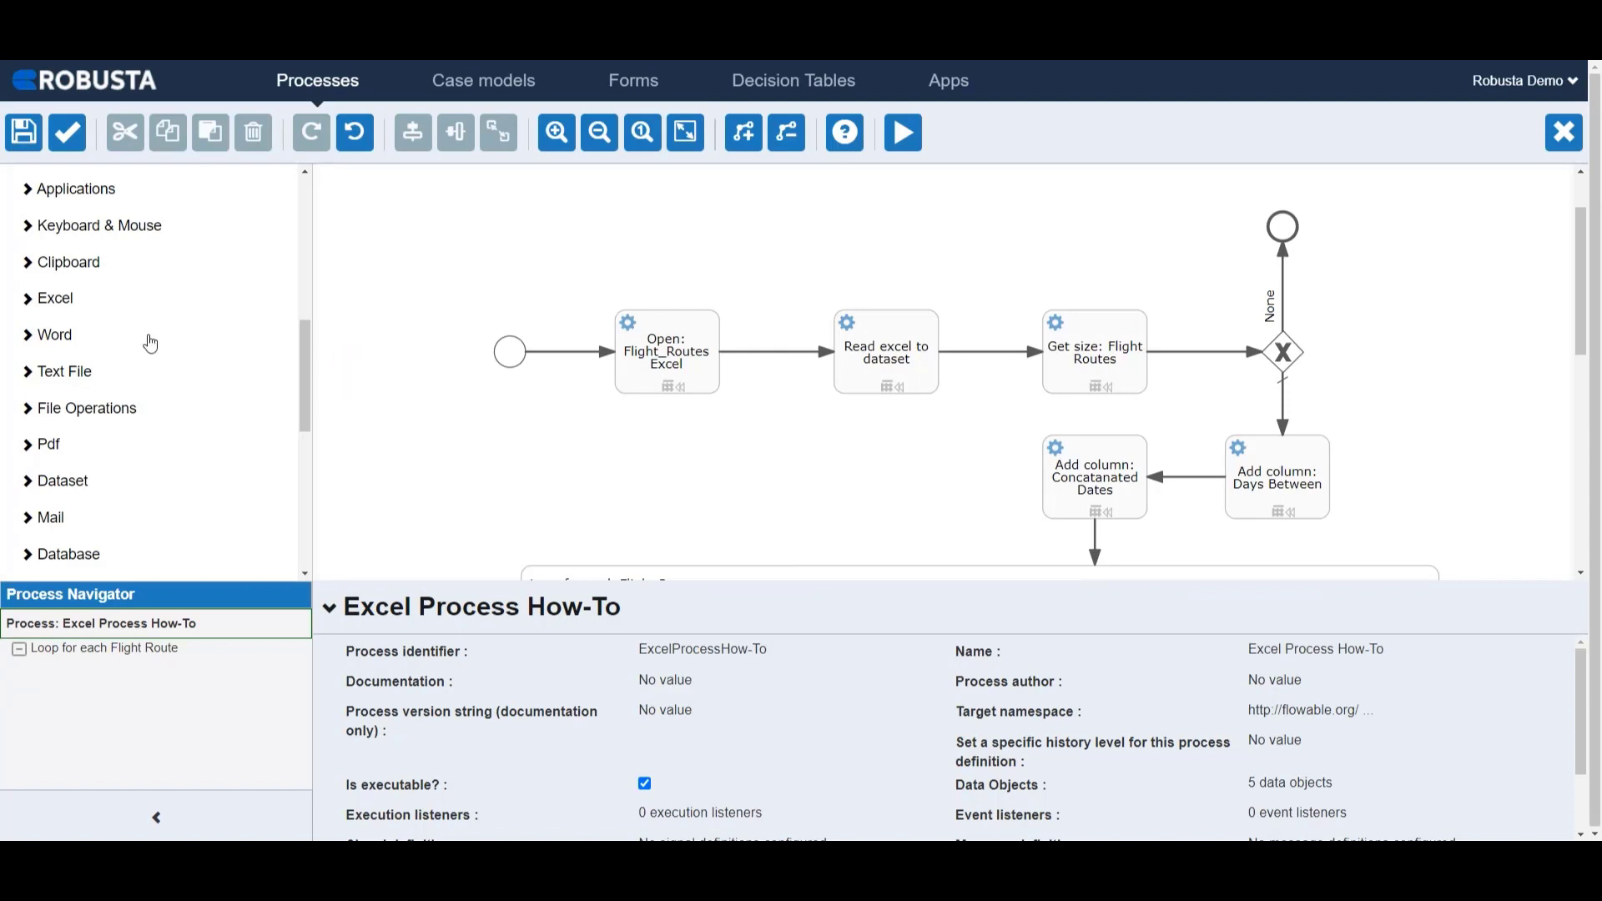
# Add an Open activity from the Excel activities to the process canvas and delete it again.
pyautogui.click(84, 309)
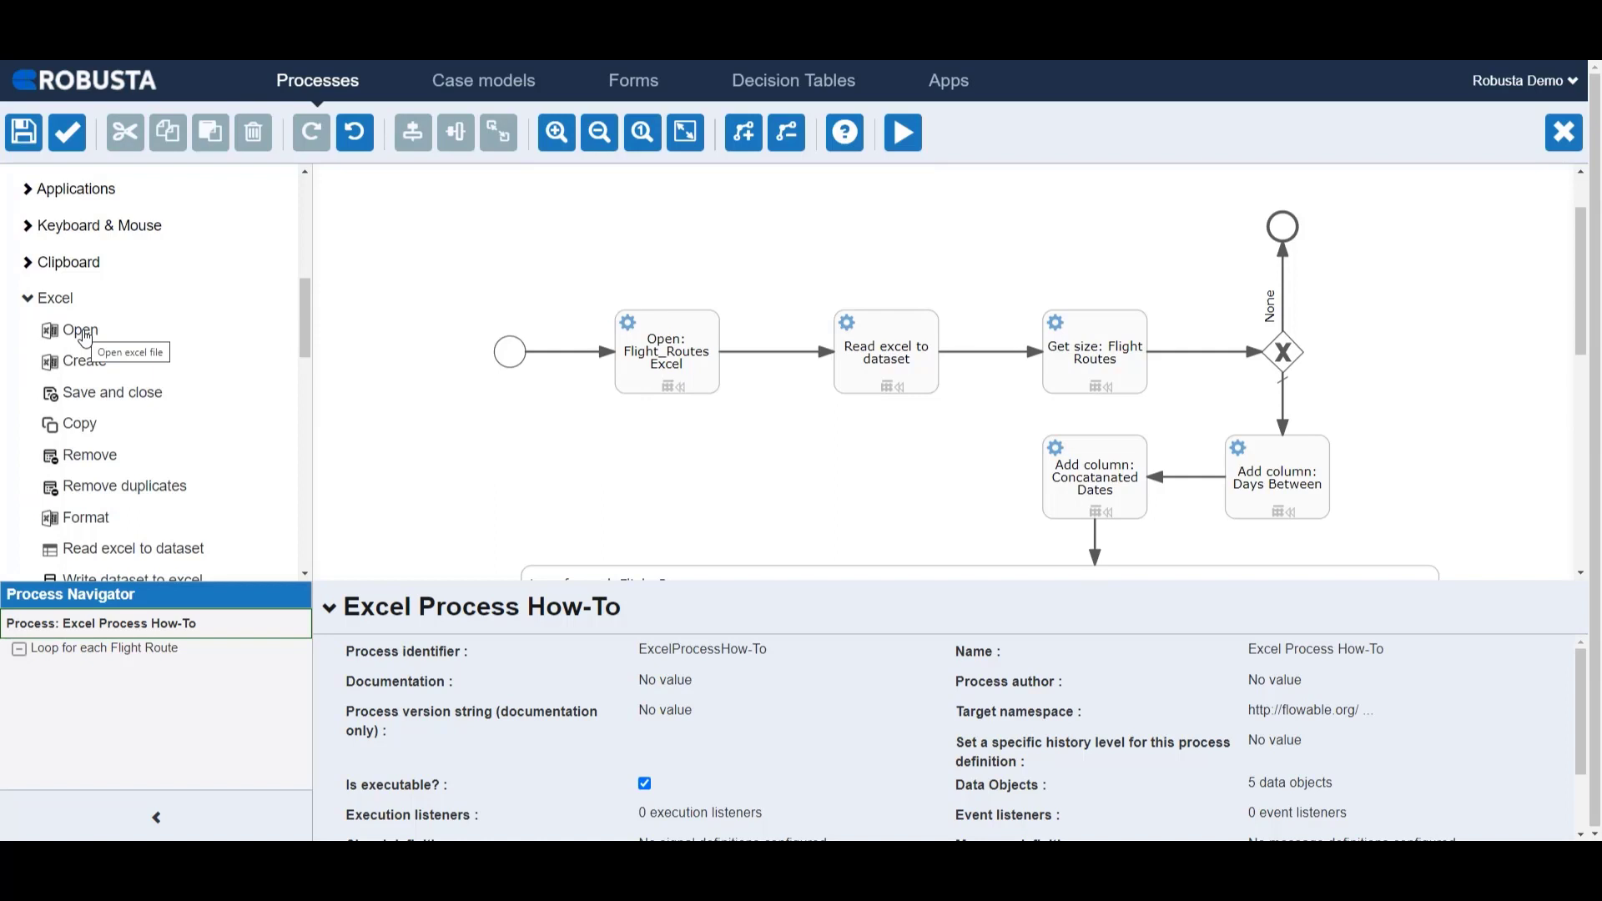
pyautogui.moveTo(84, 337); pyautogui.dragTo(435, 444)
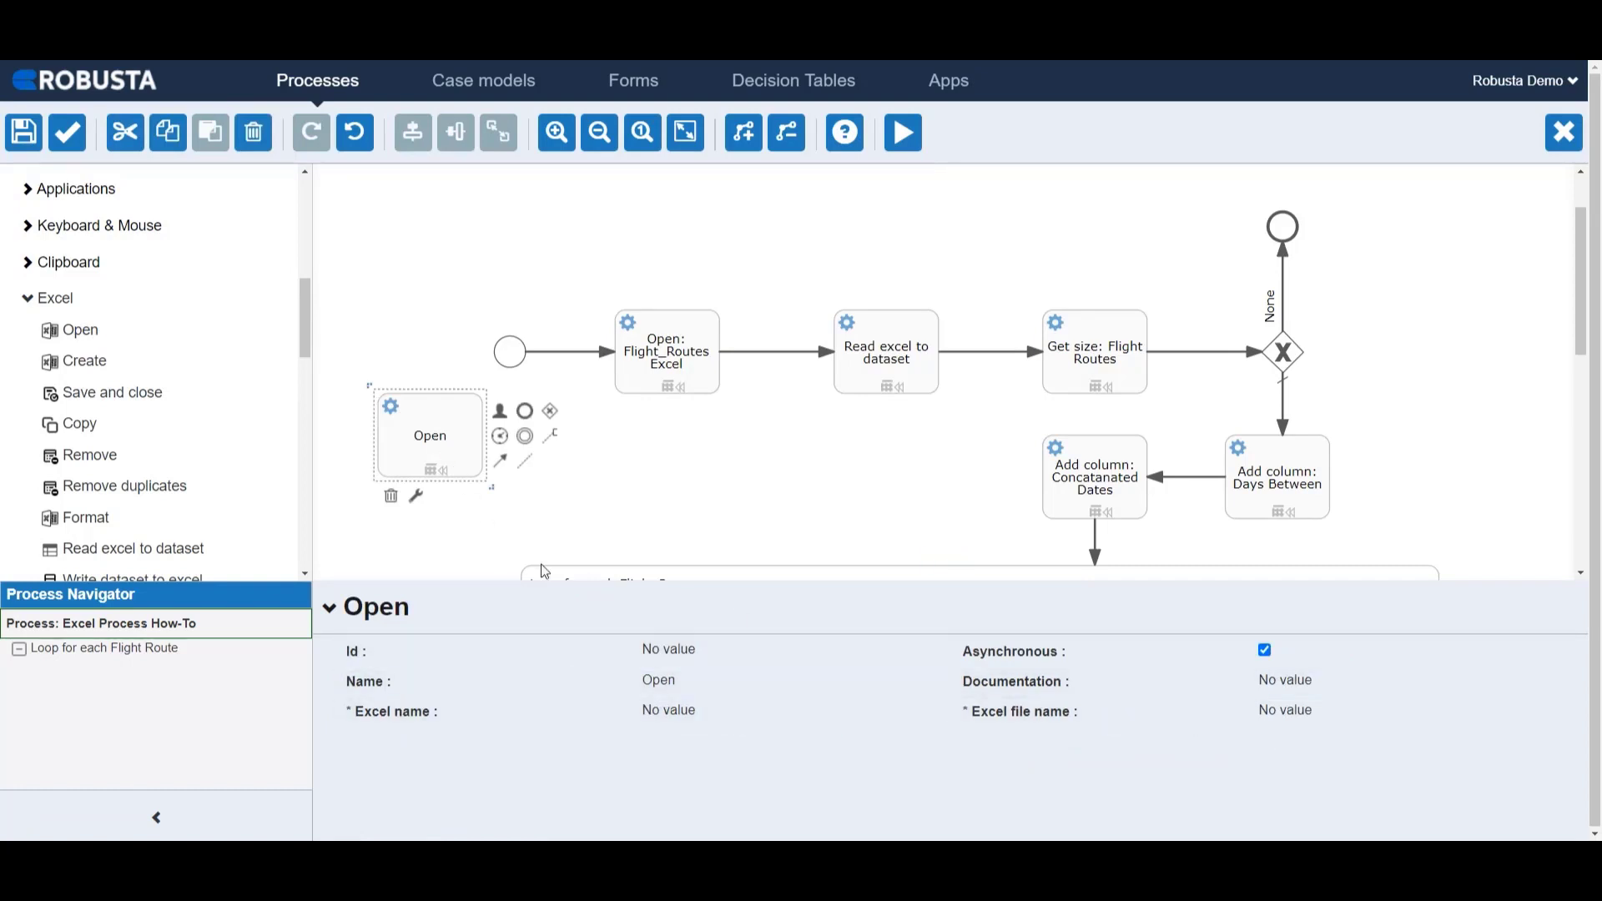
pyautogui.click(391, 498)
# Review the name and Excel file name properties of the Open: Flight_Routes Excel activity.
pyautogui.click(669, 357)
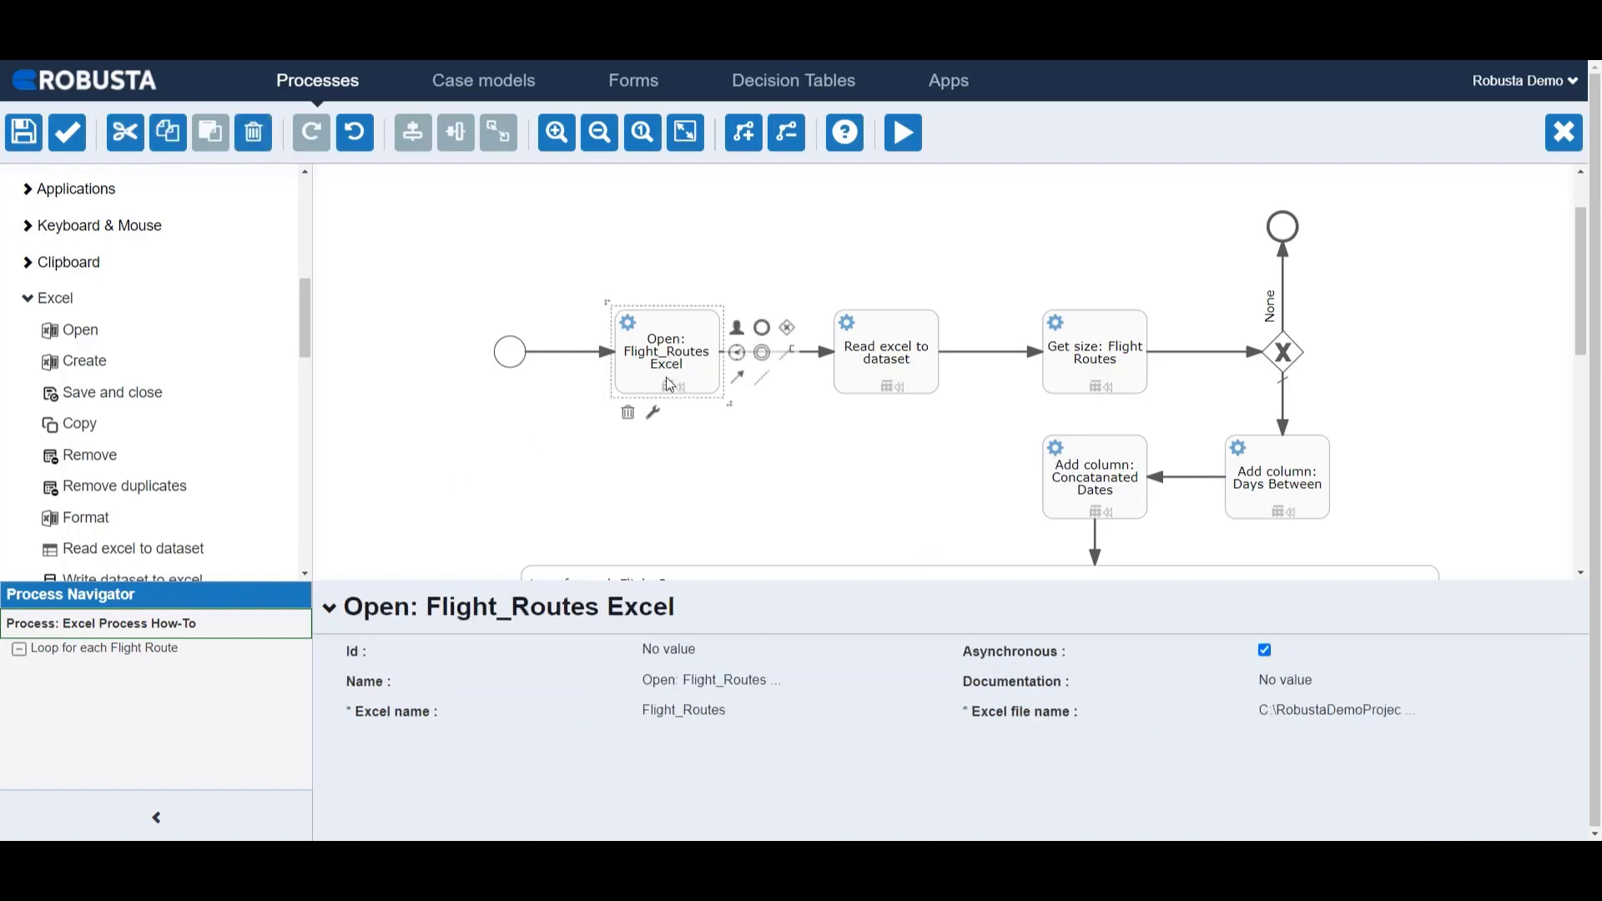
pyautogui.click(701, 681)
pyautogui.hotkey('ctrl', 'a')
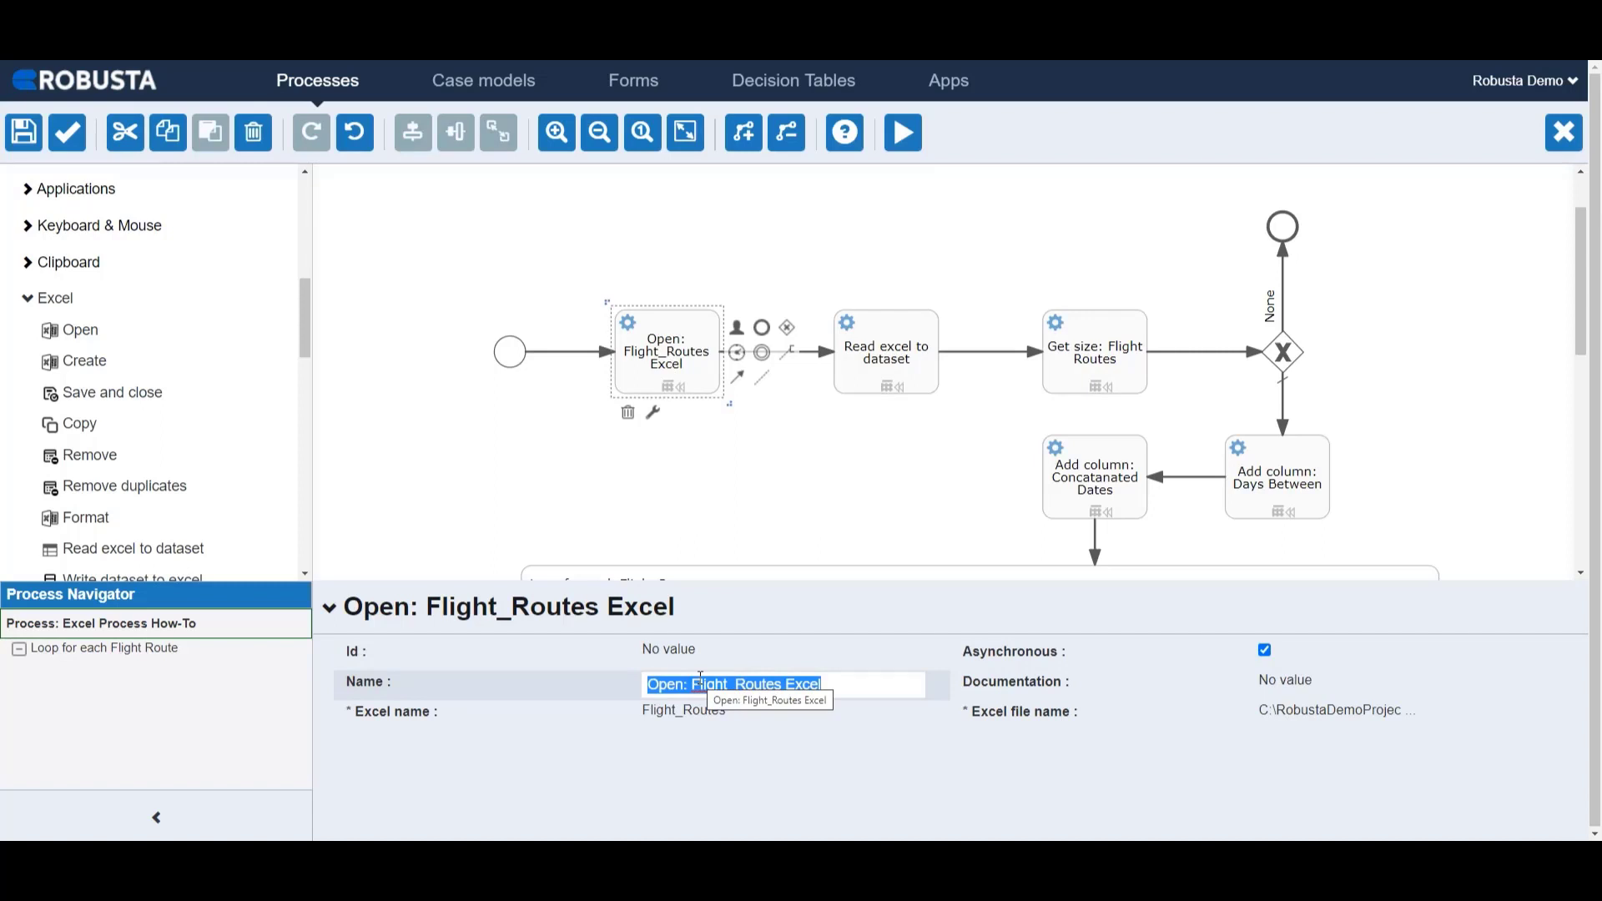
pyautogui.press('Return')
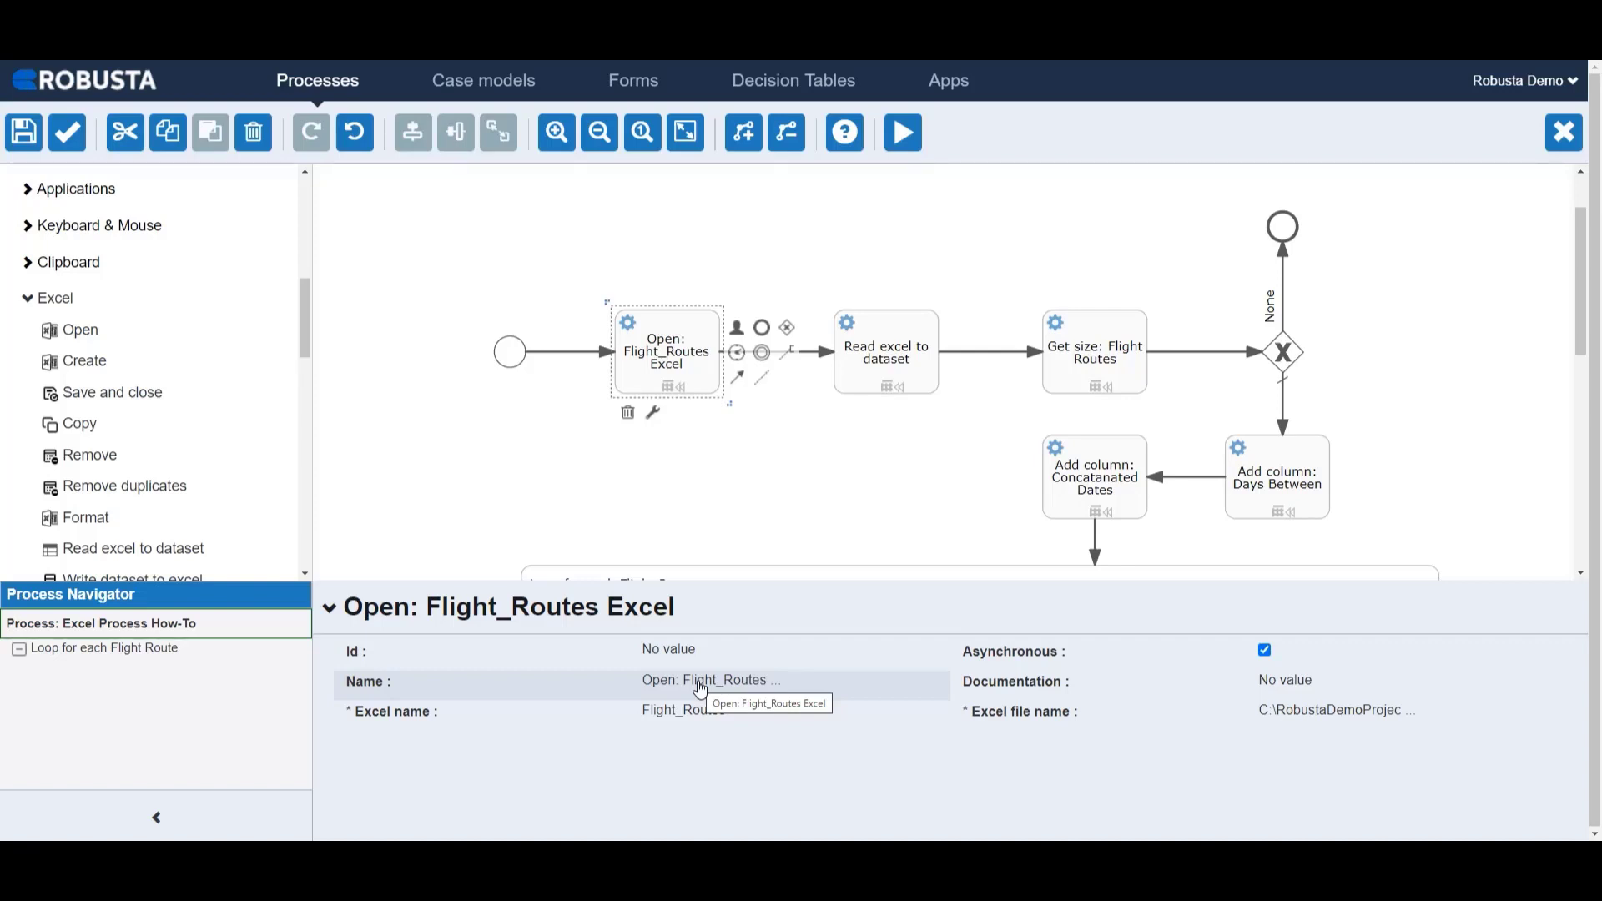
pyautogui.click(1315, 722)
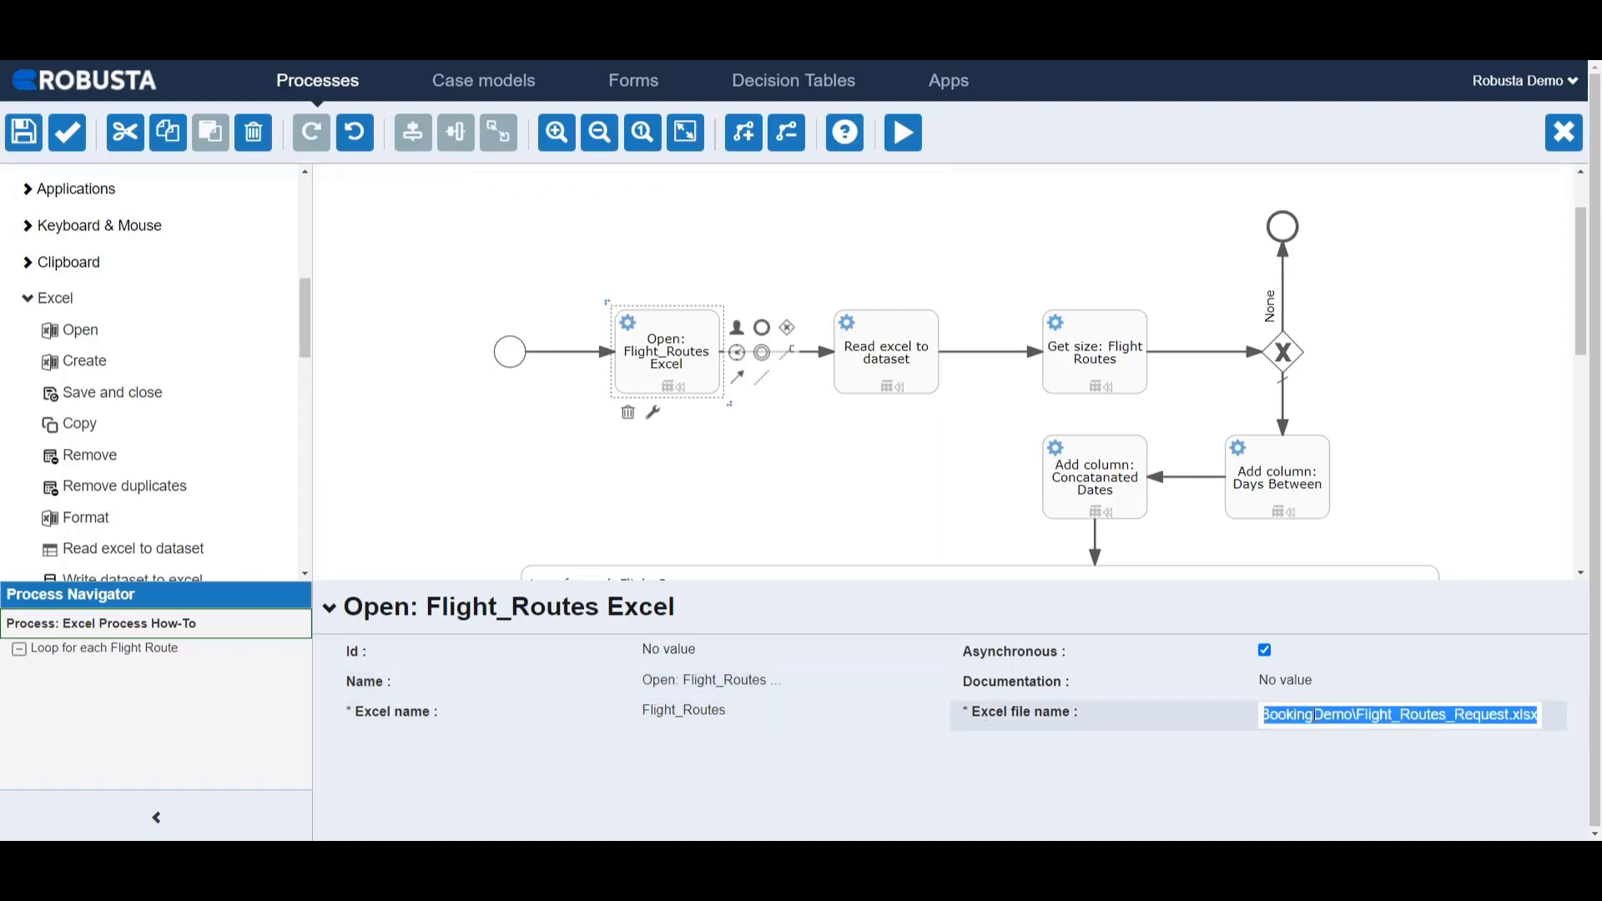
pyautogui.press('Return')
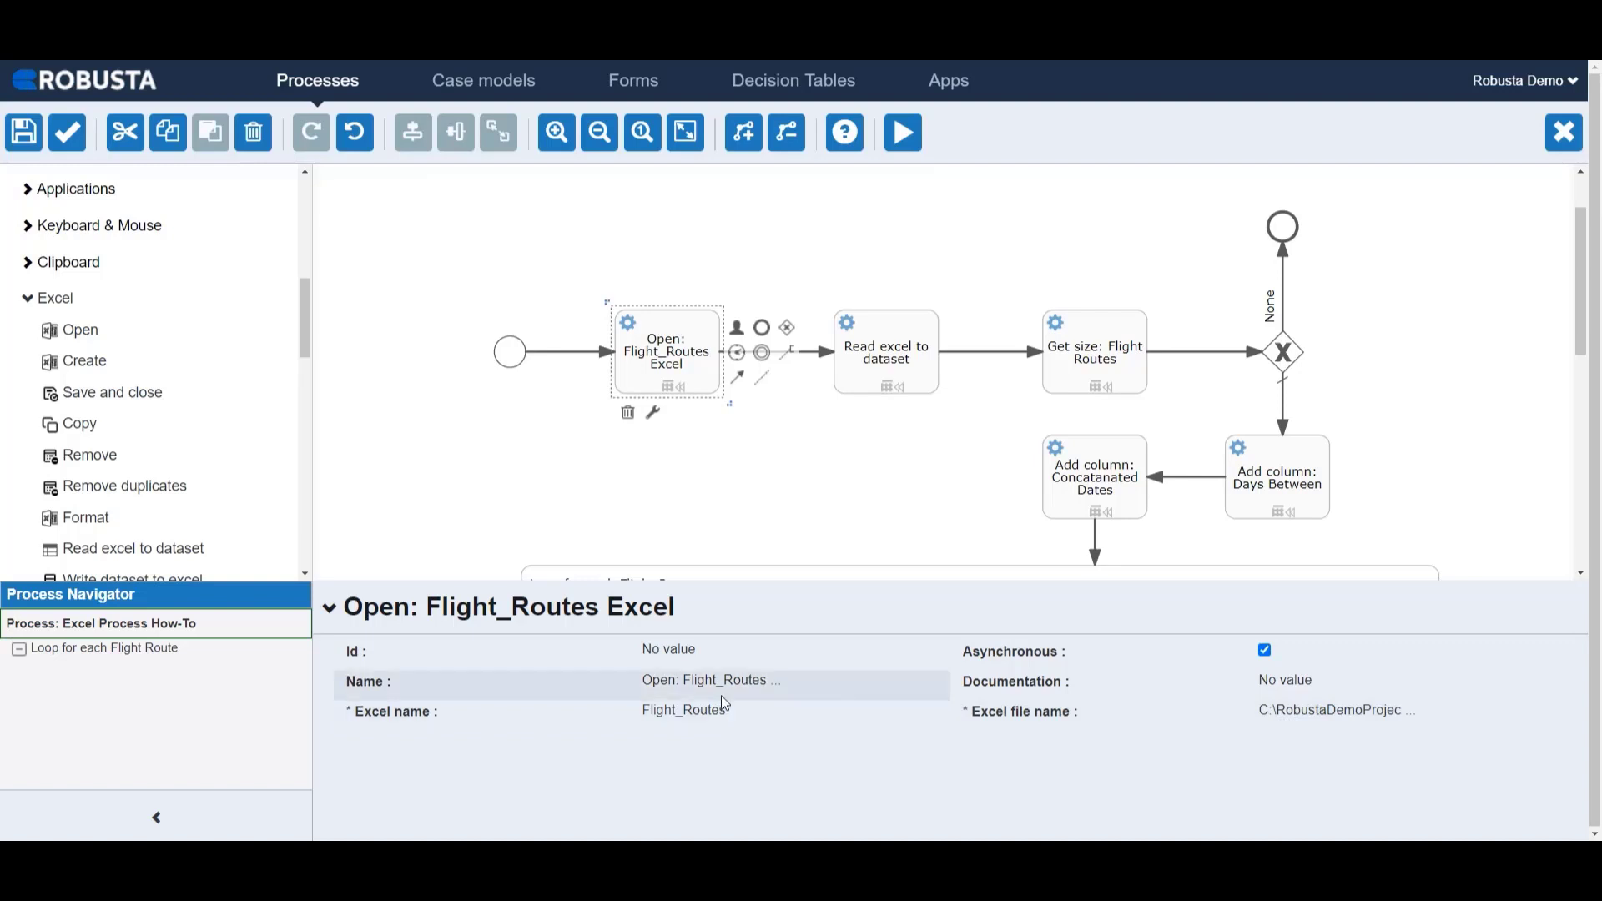
# Set the Excel name of the Read excel to dataset activity to ${Flight_Routes}.
pyautogui.click(901, 370)
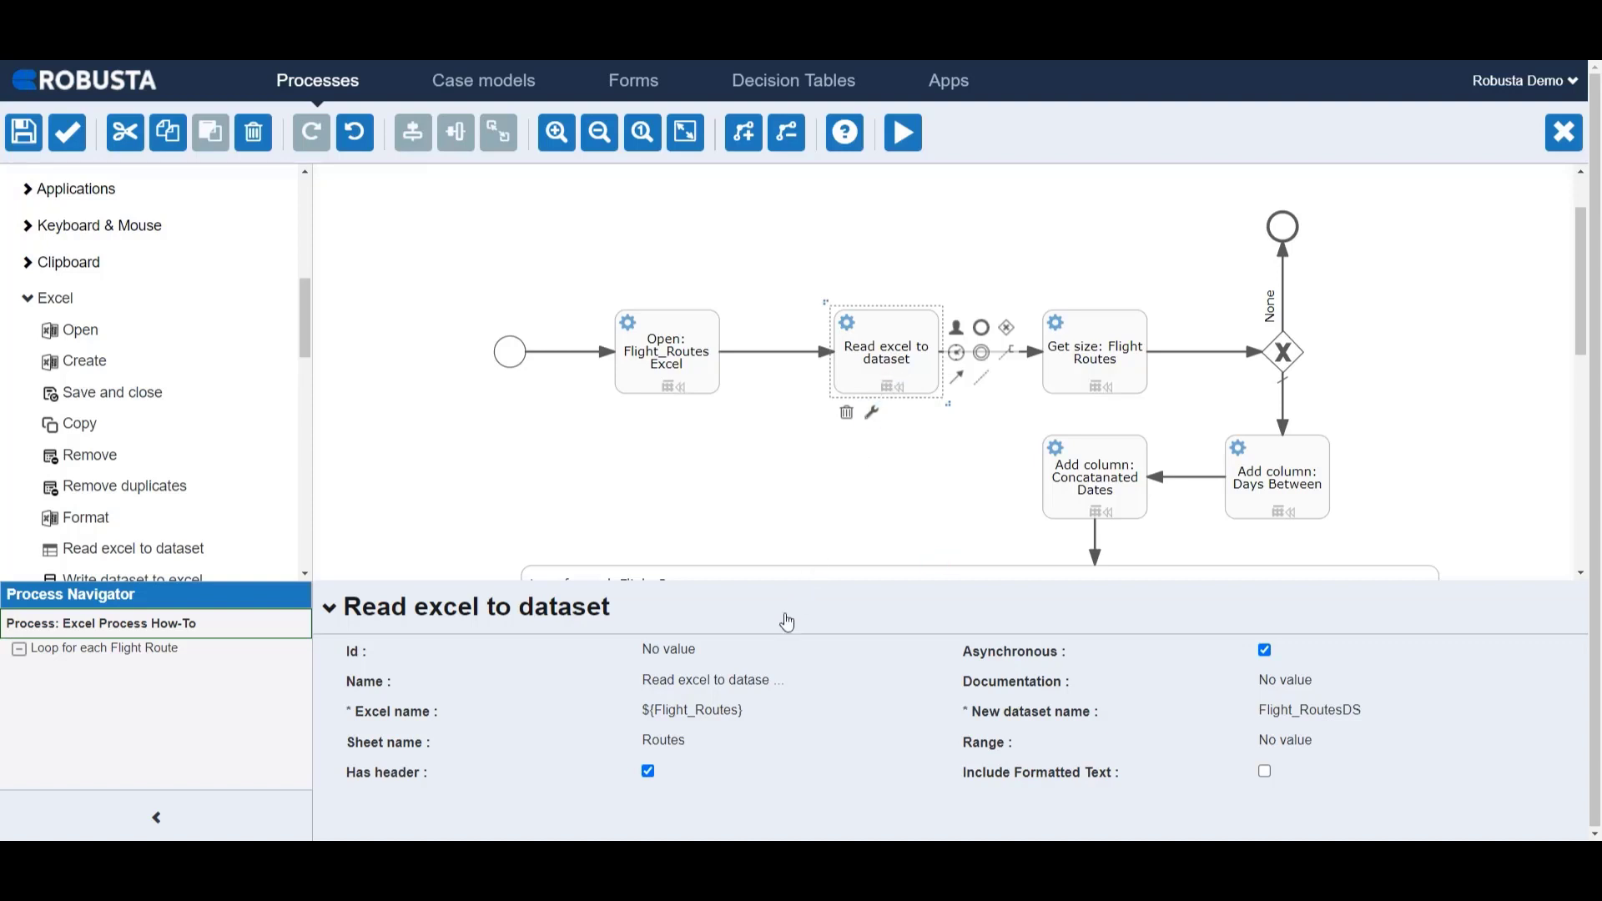
pyautogui.click(713, 720)
pyautogui.click(714, 719)
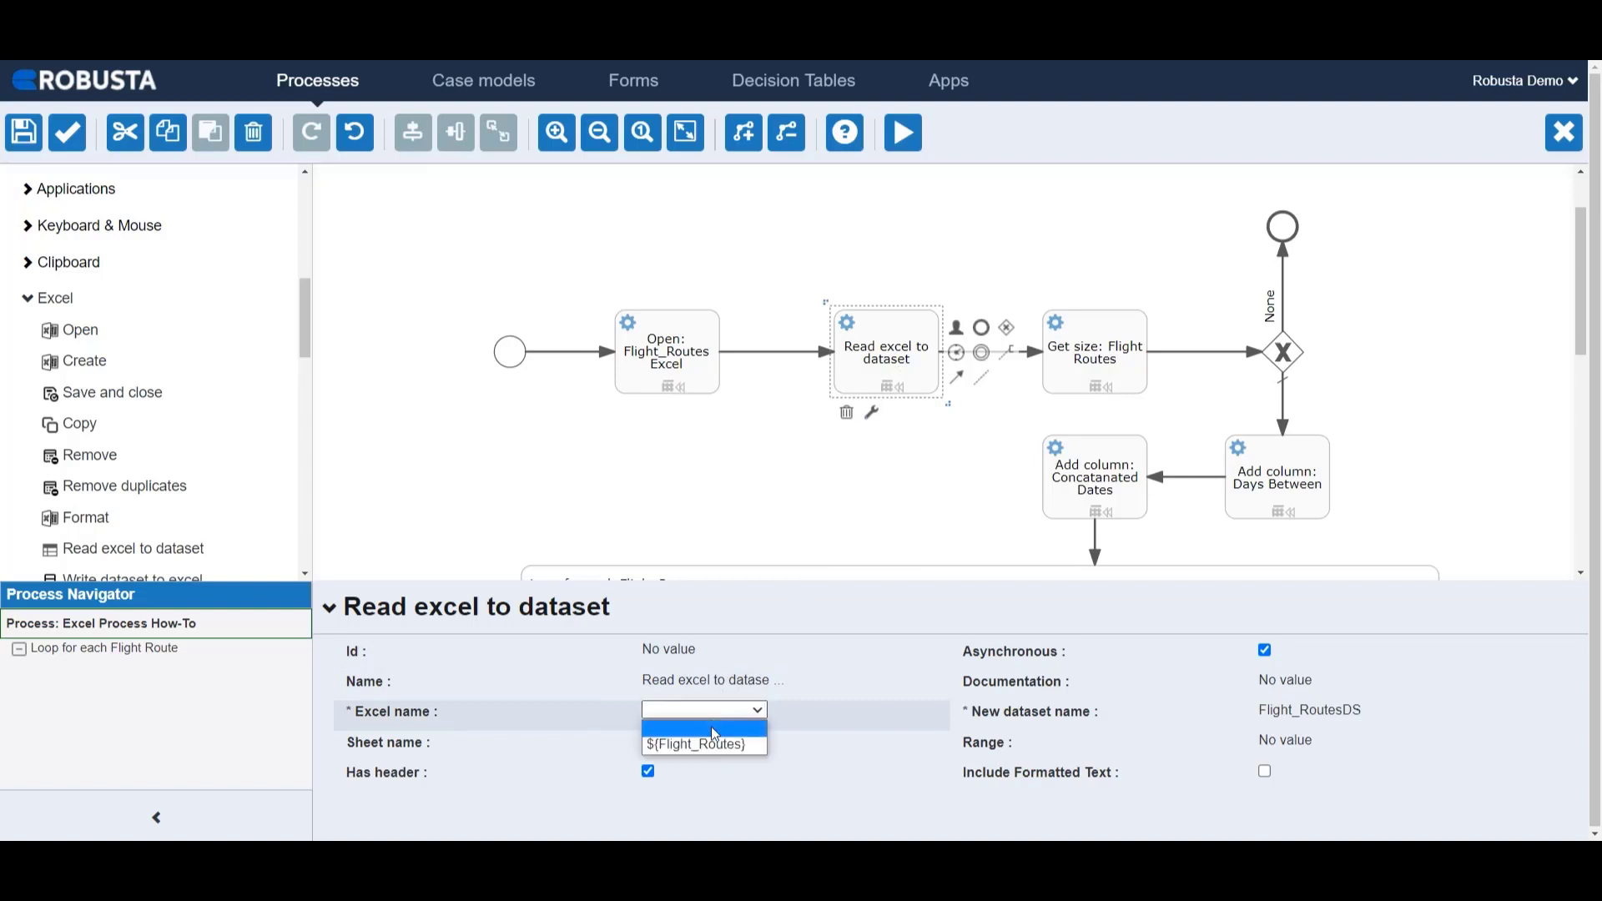
pyautogui.click(714, 746)
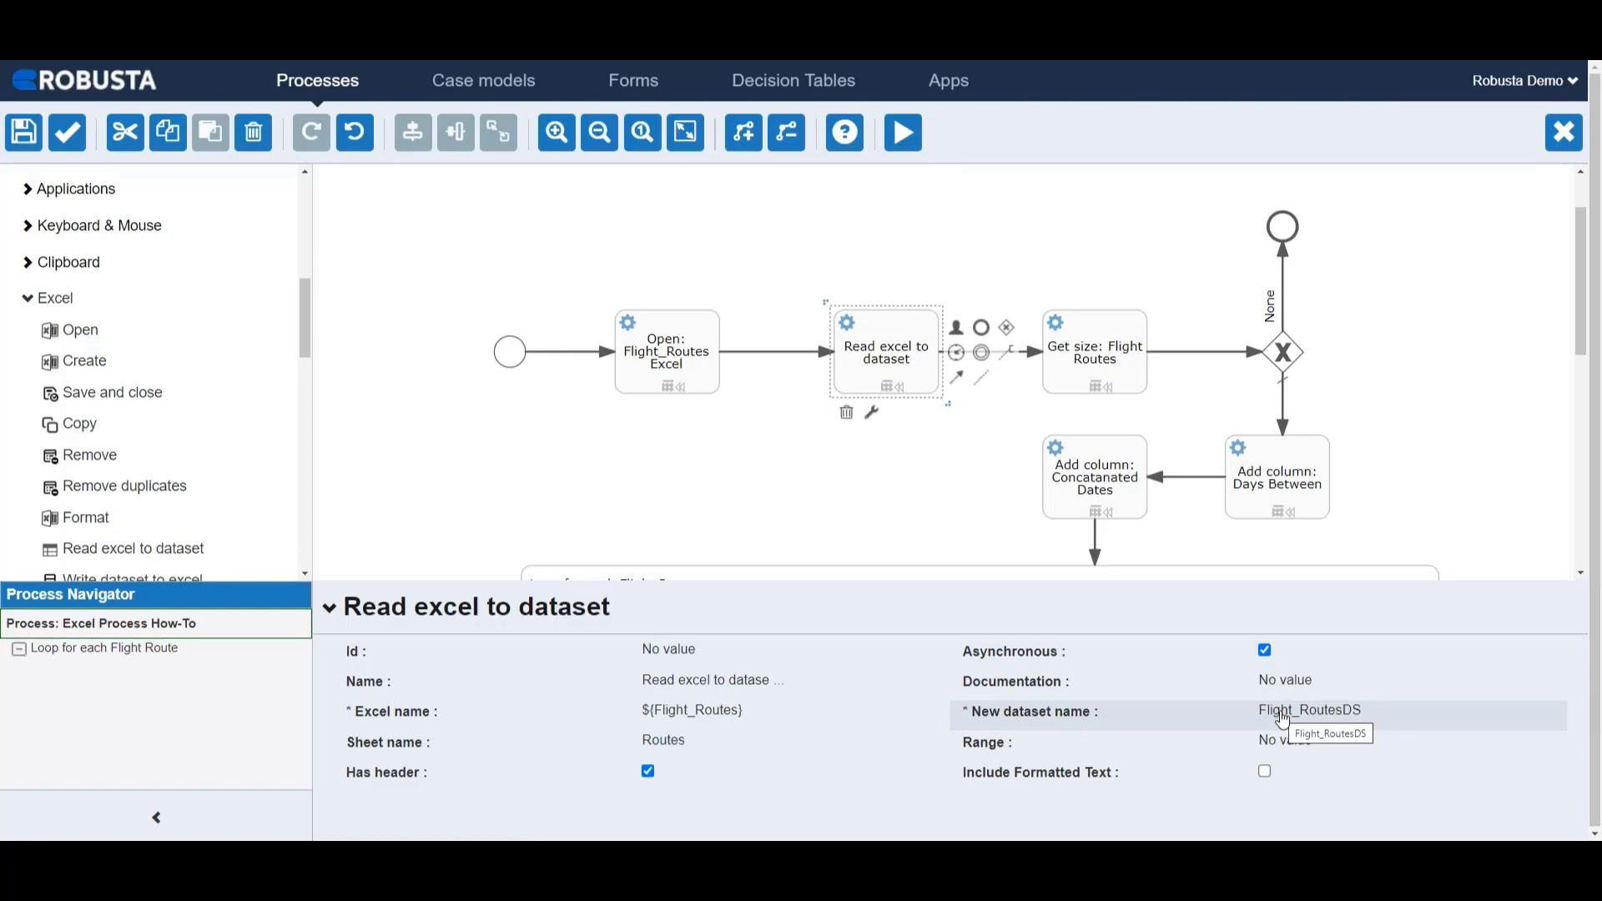
# Configure the Get size: Flight Routes activity with dataset ${Flight_RoutesDS} and size type ROW.
pyautogui.click(1107, 367)
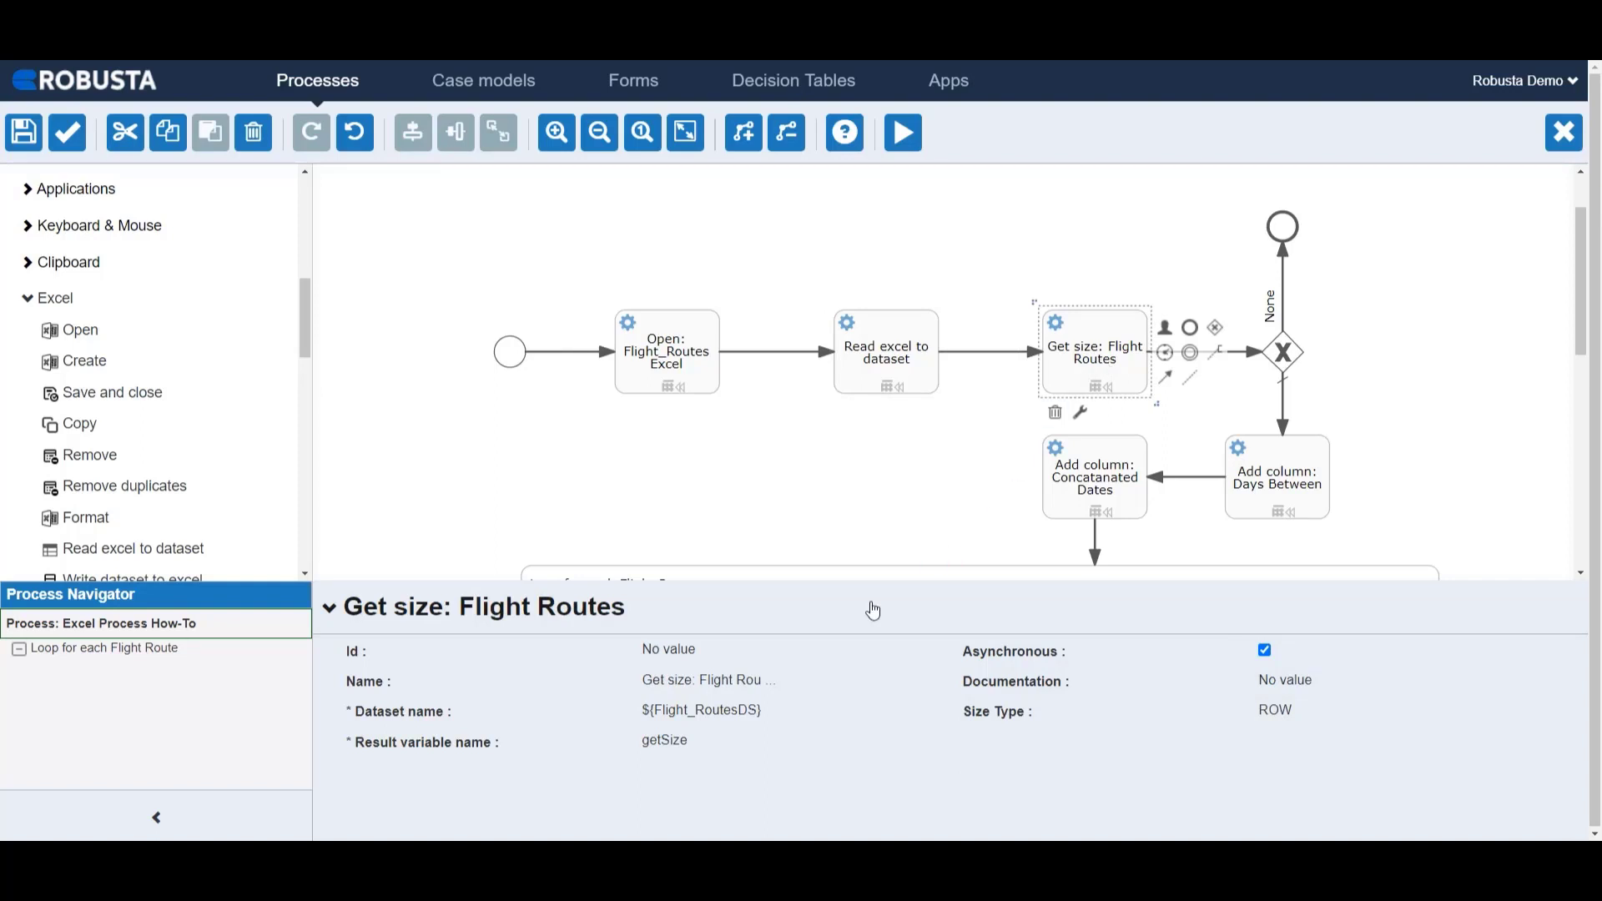
pyautogui.click(737, 721)
pyautogui.click(734, 713)
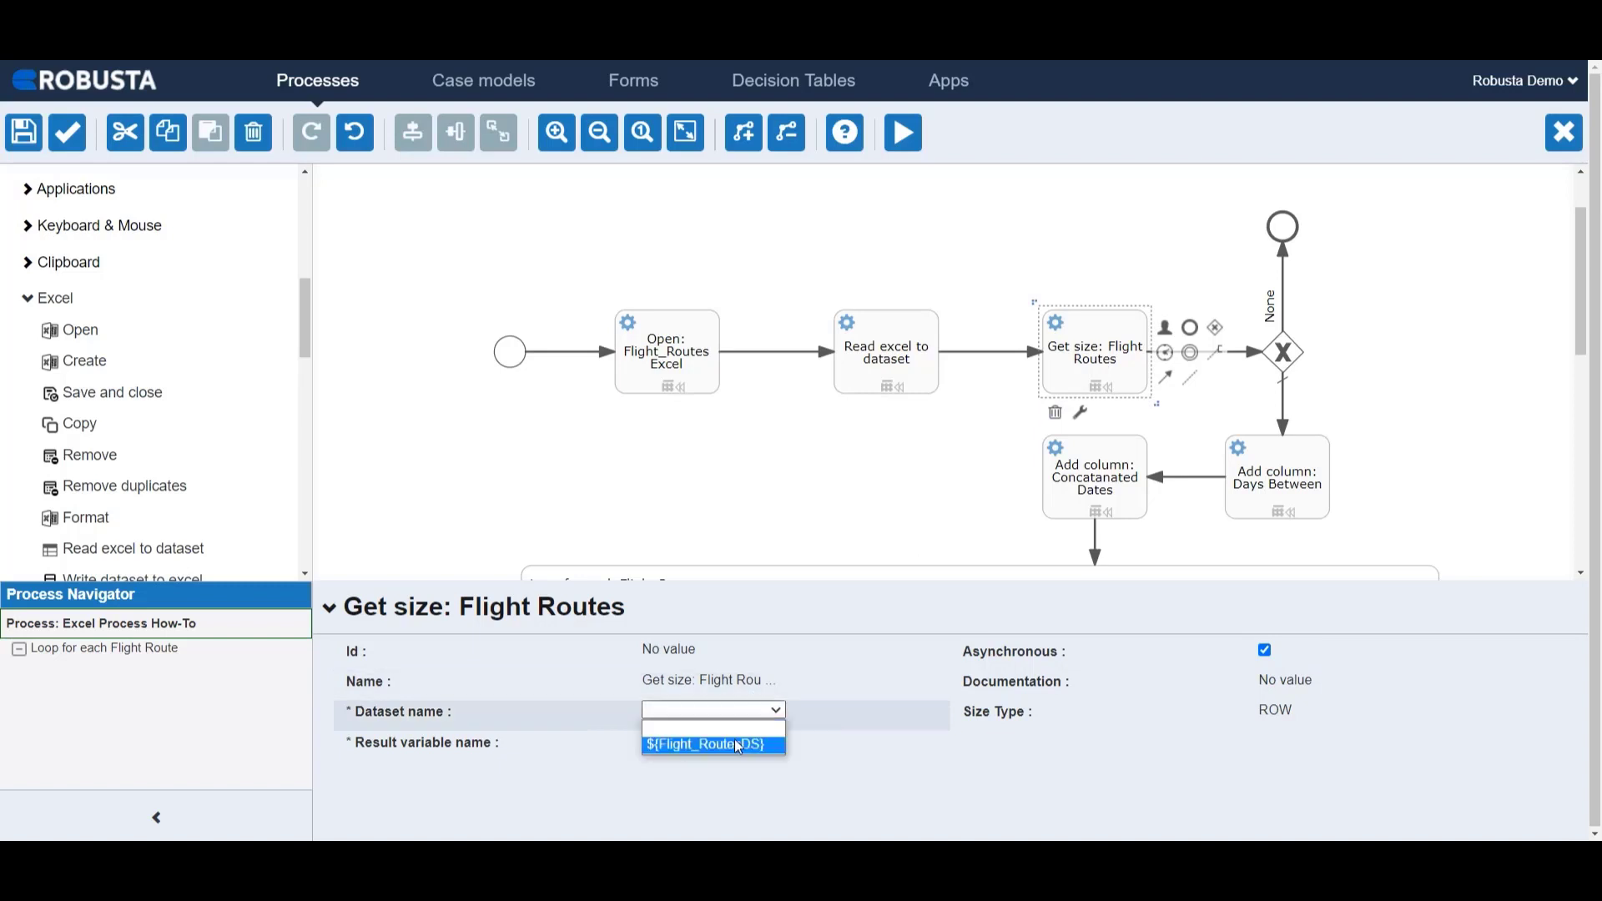
pyautogui.click(735, 741)
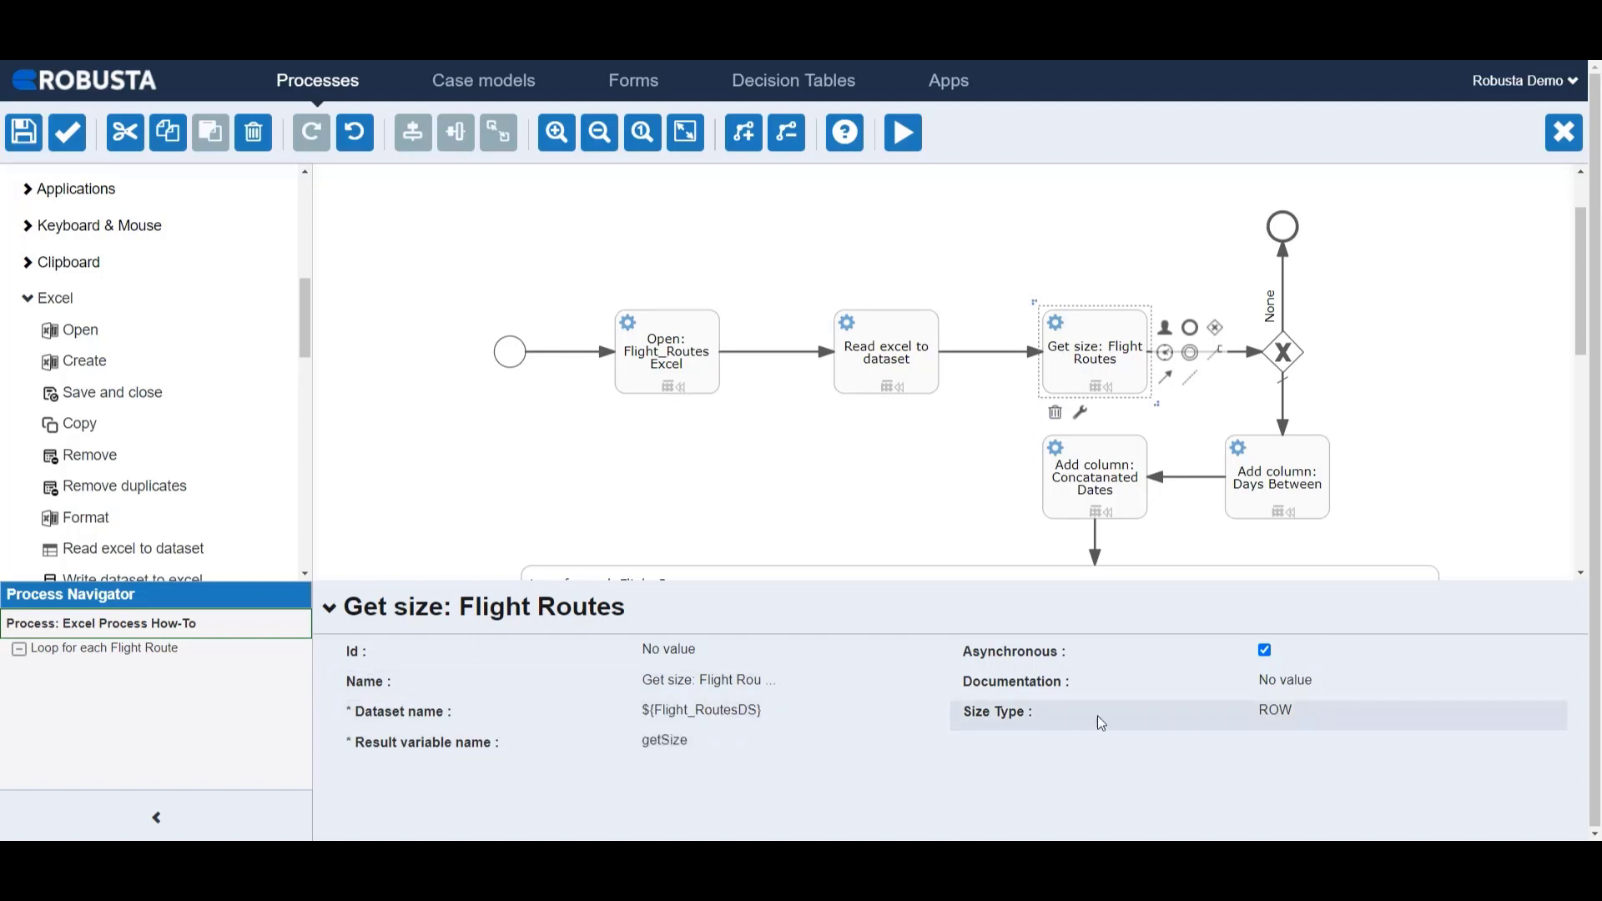
pyautogui.click(1271, 723)
pyautogui.click(1271, 716)
pyautogui.click(1275, 717)
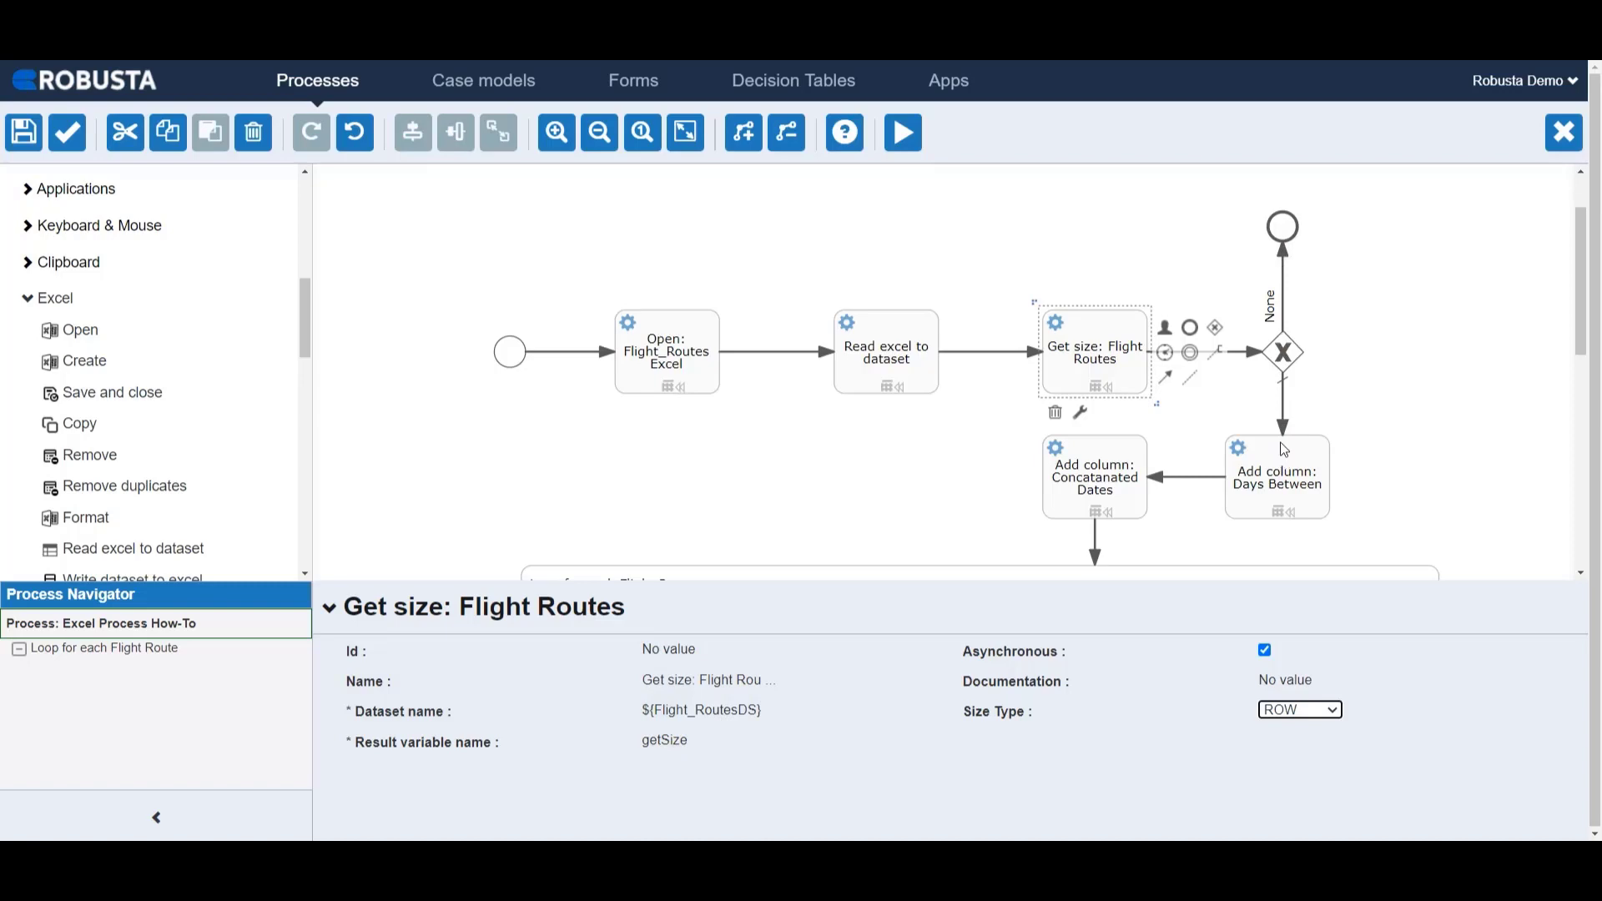
# Save the condition expression ${getSize==0} for the None flow leading from the gateway to the end event.
pyautogui.click(1284, 353)
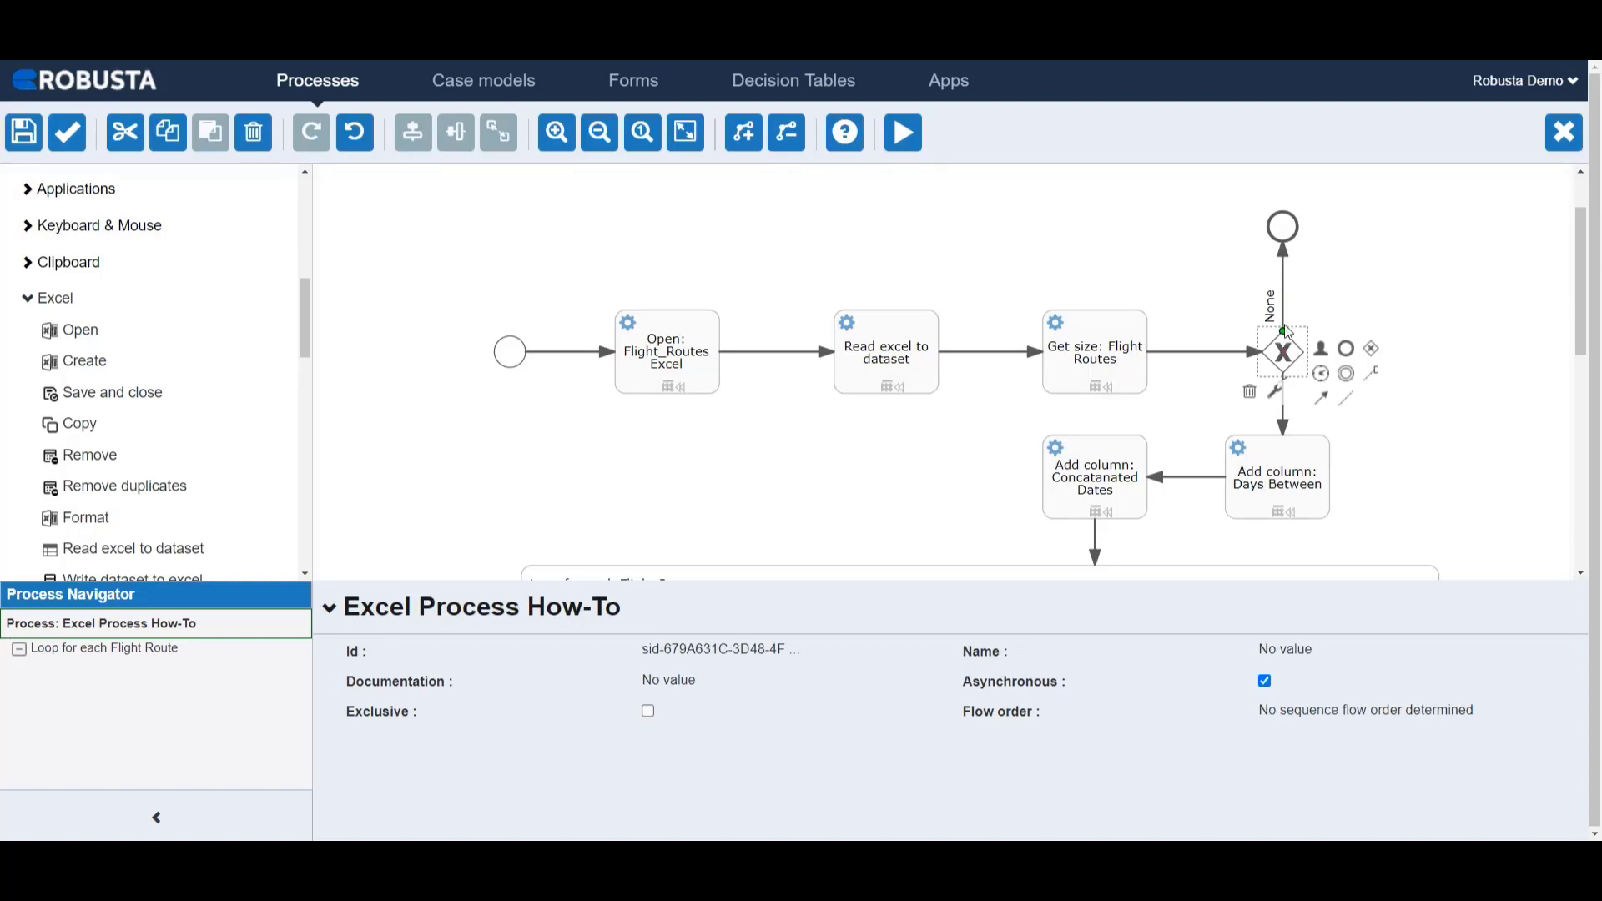
pyautogui.click(1289, 312)
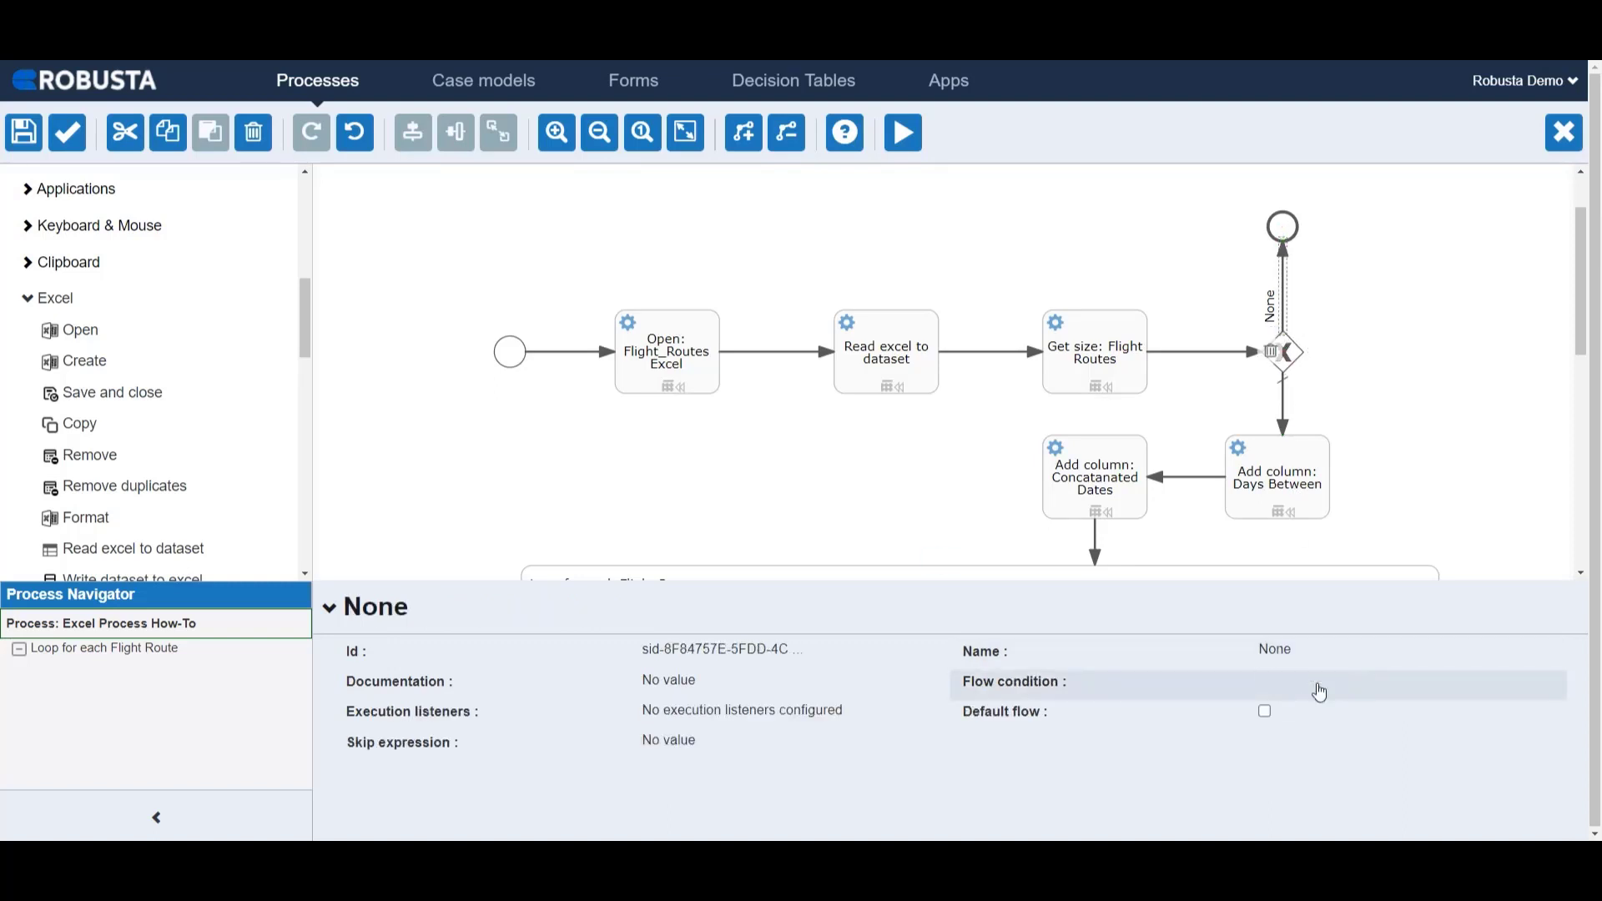
pyautogui.click(1313, 689)
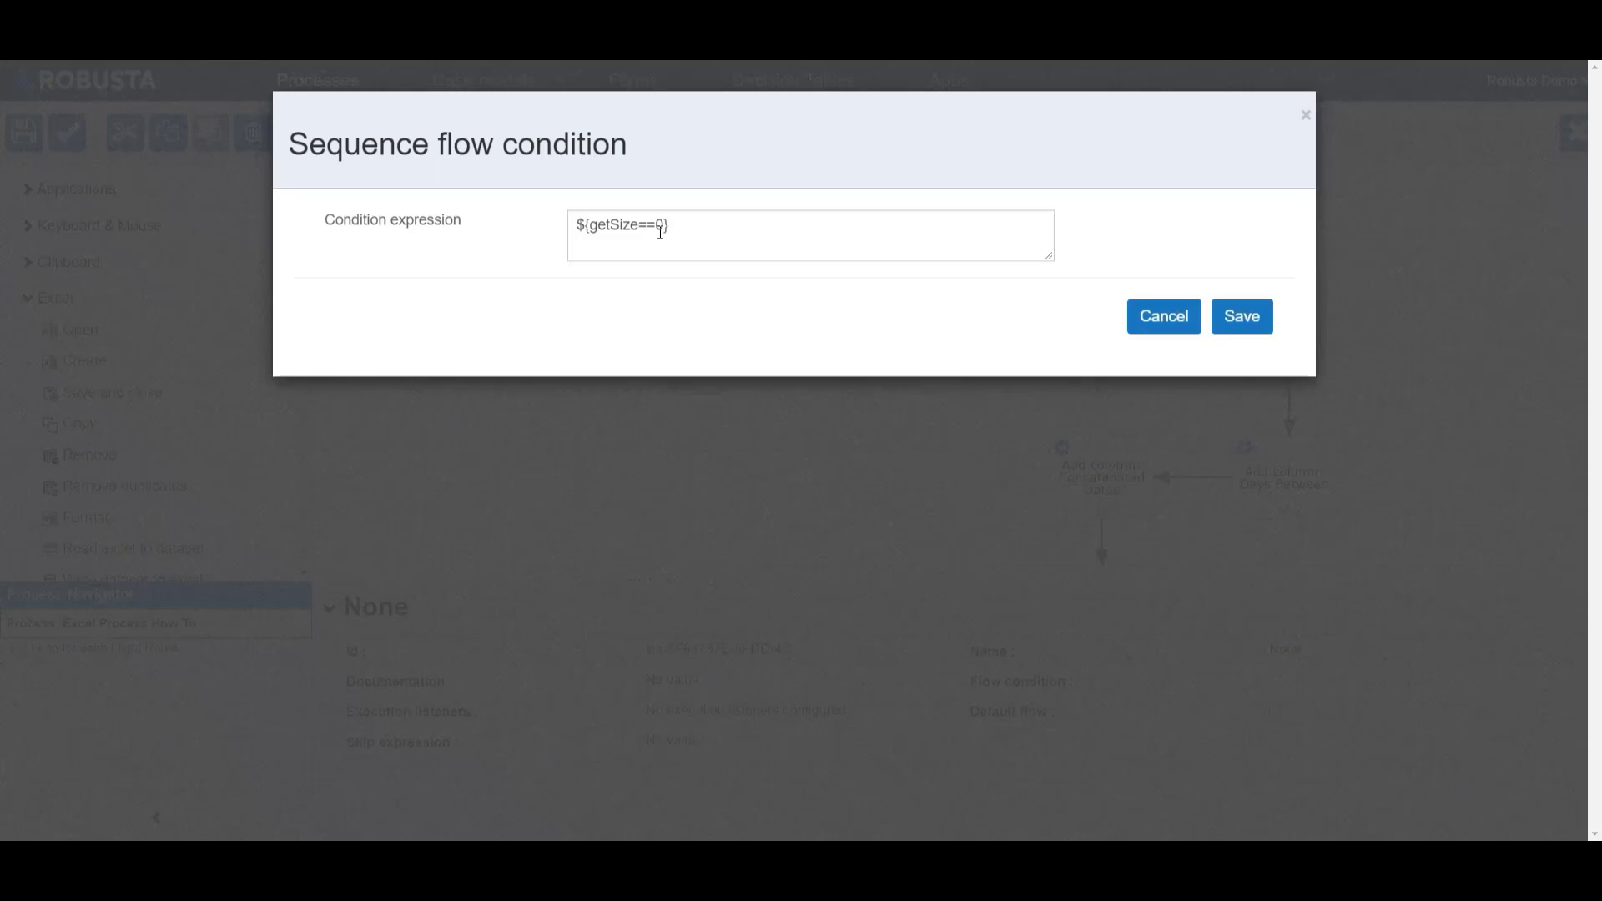
pyautogui.click(1227, 316)
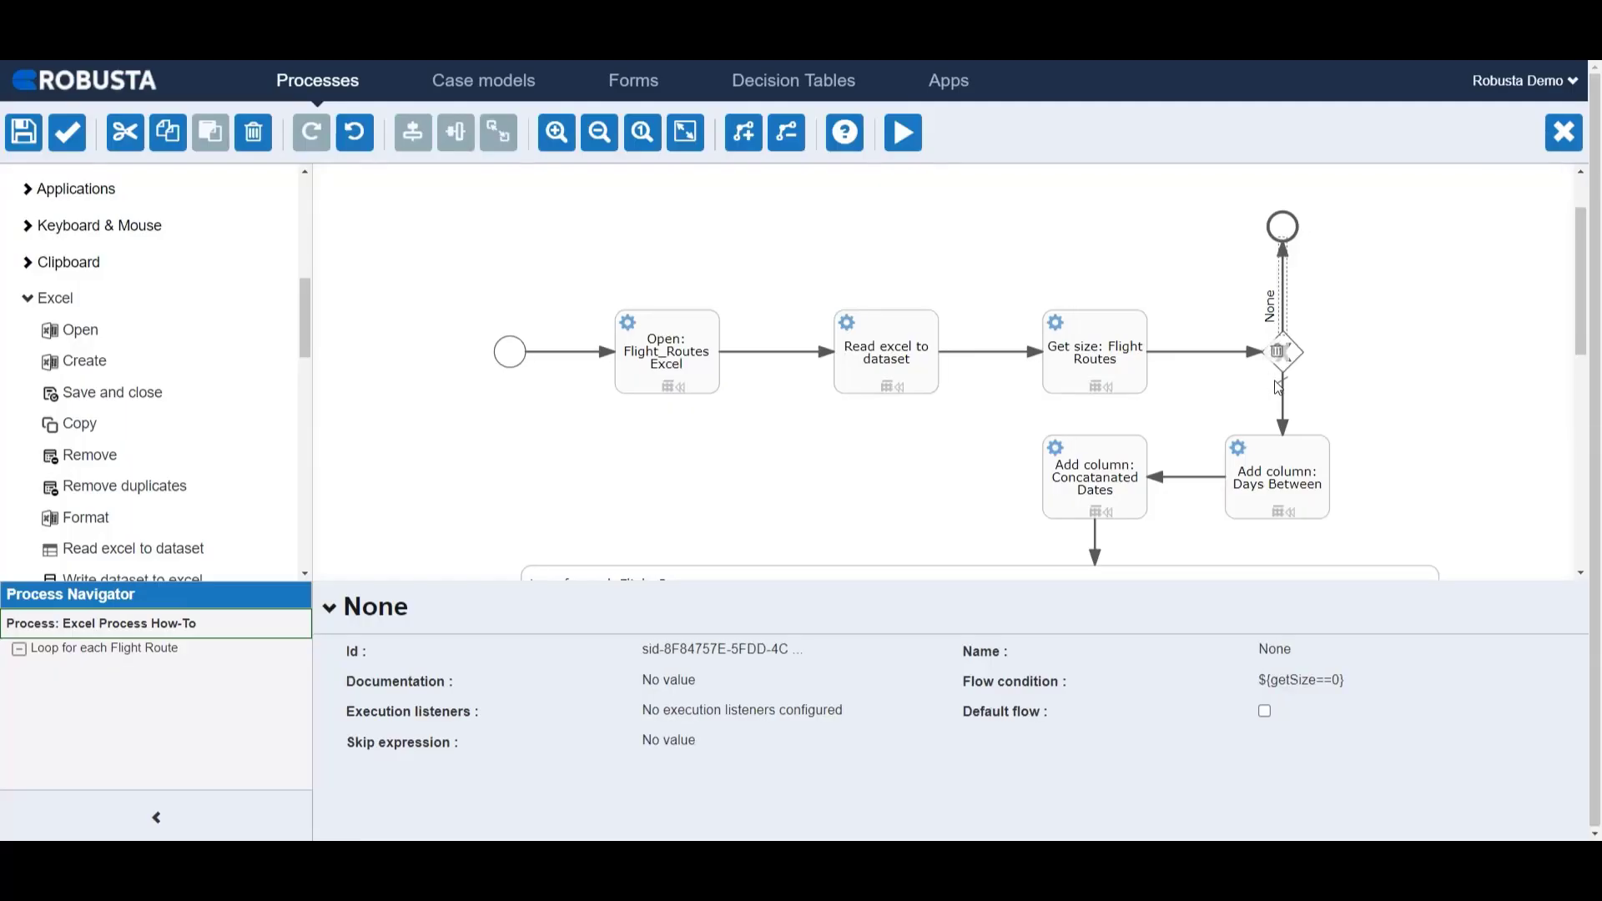
# Examine the gateway's default flow and the Add column activities for Days Between and Concatanated Dates.
pyautogui.click(1290, 401)
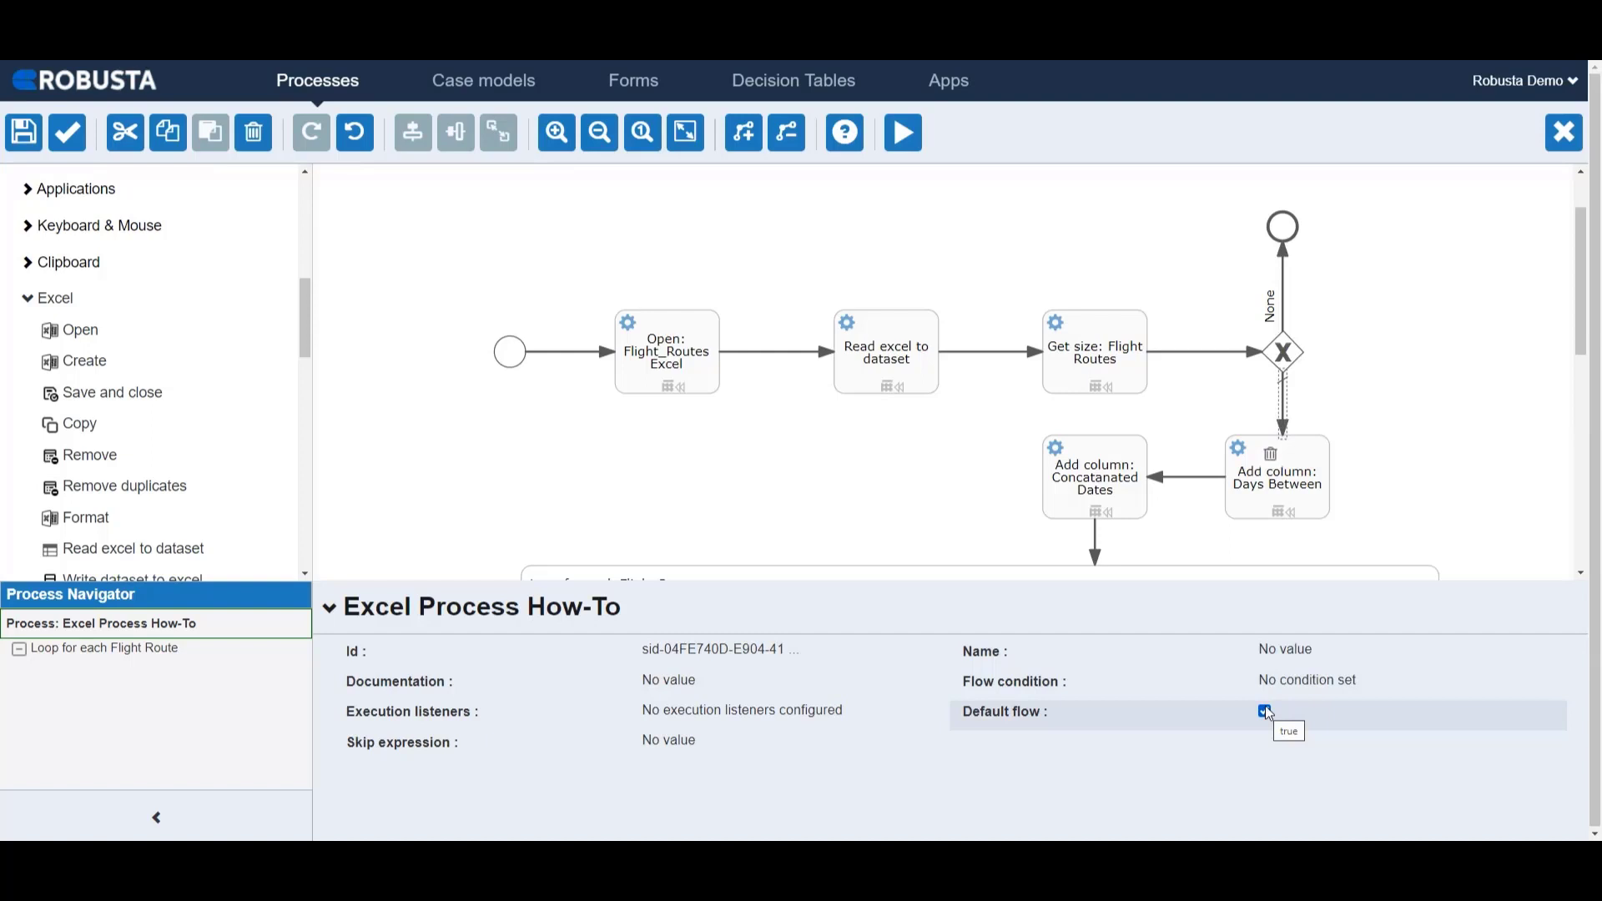
pyautogui.click(1281, 506)
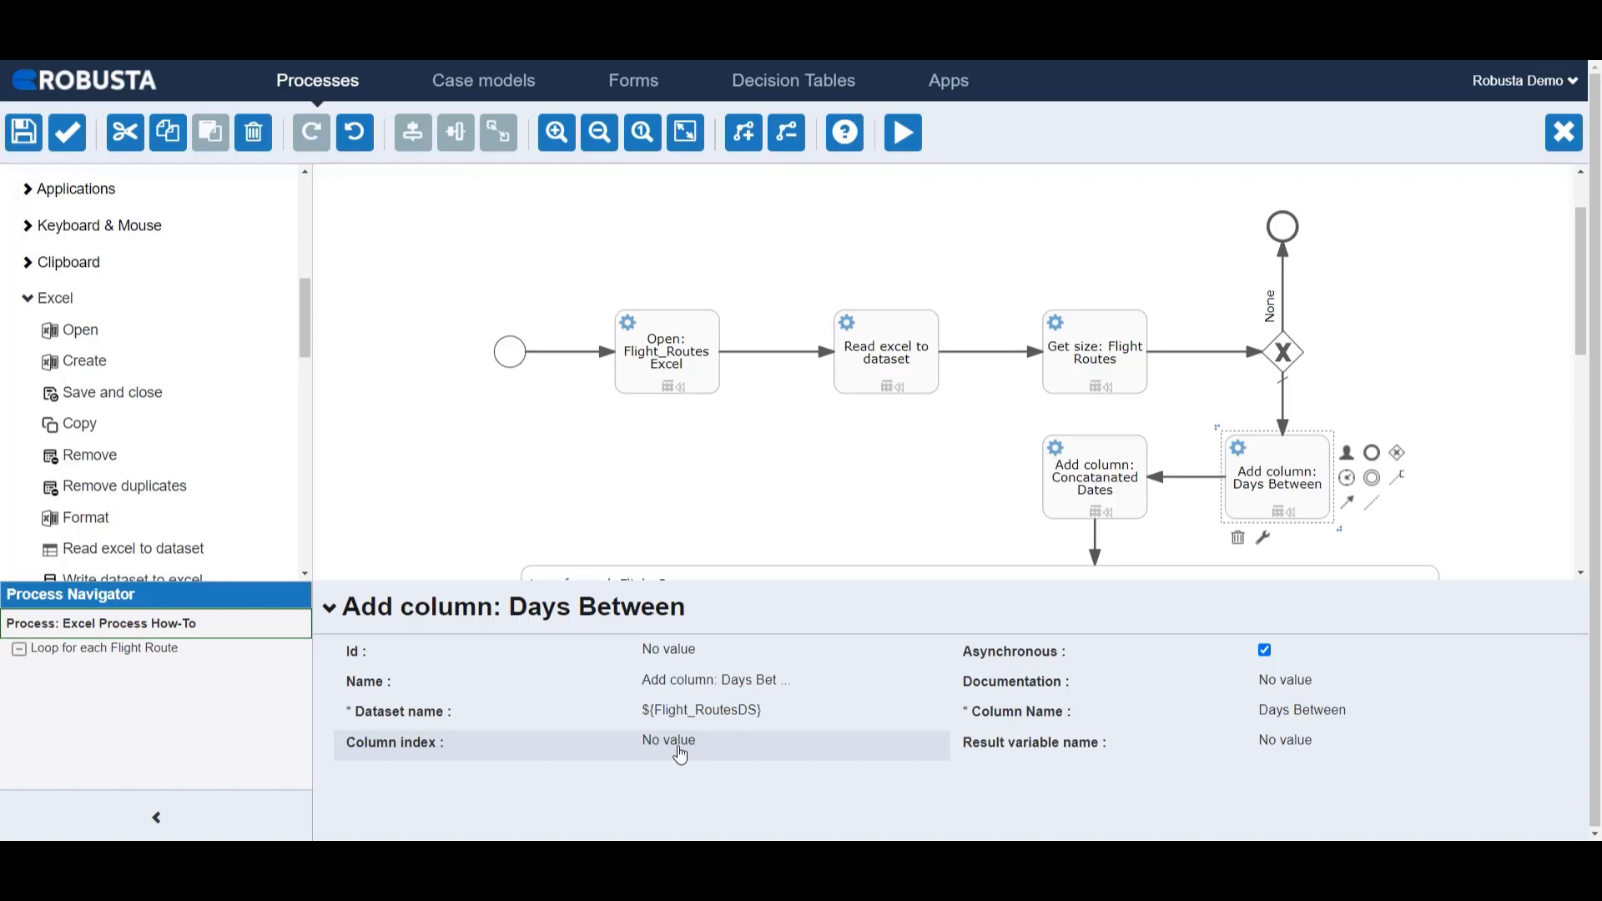
pyautogui.click(1109, 493)
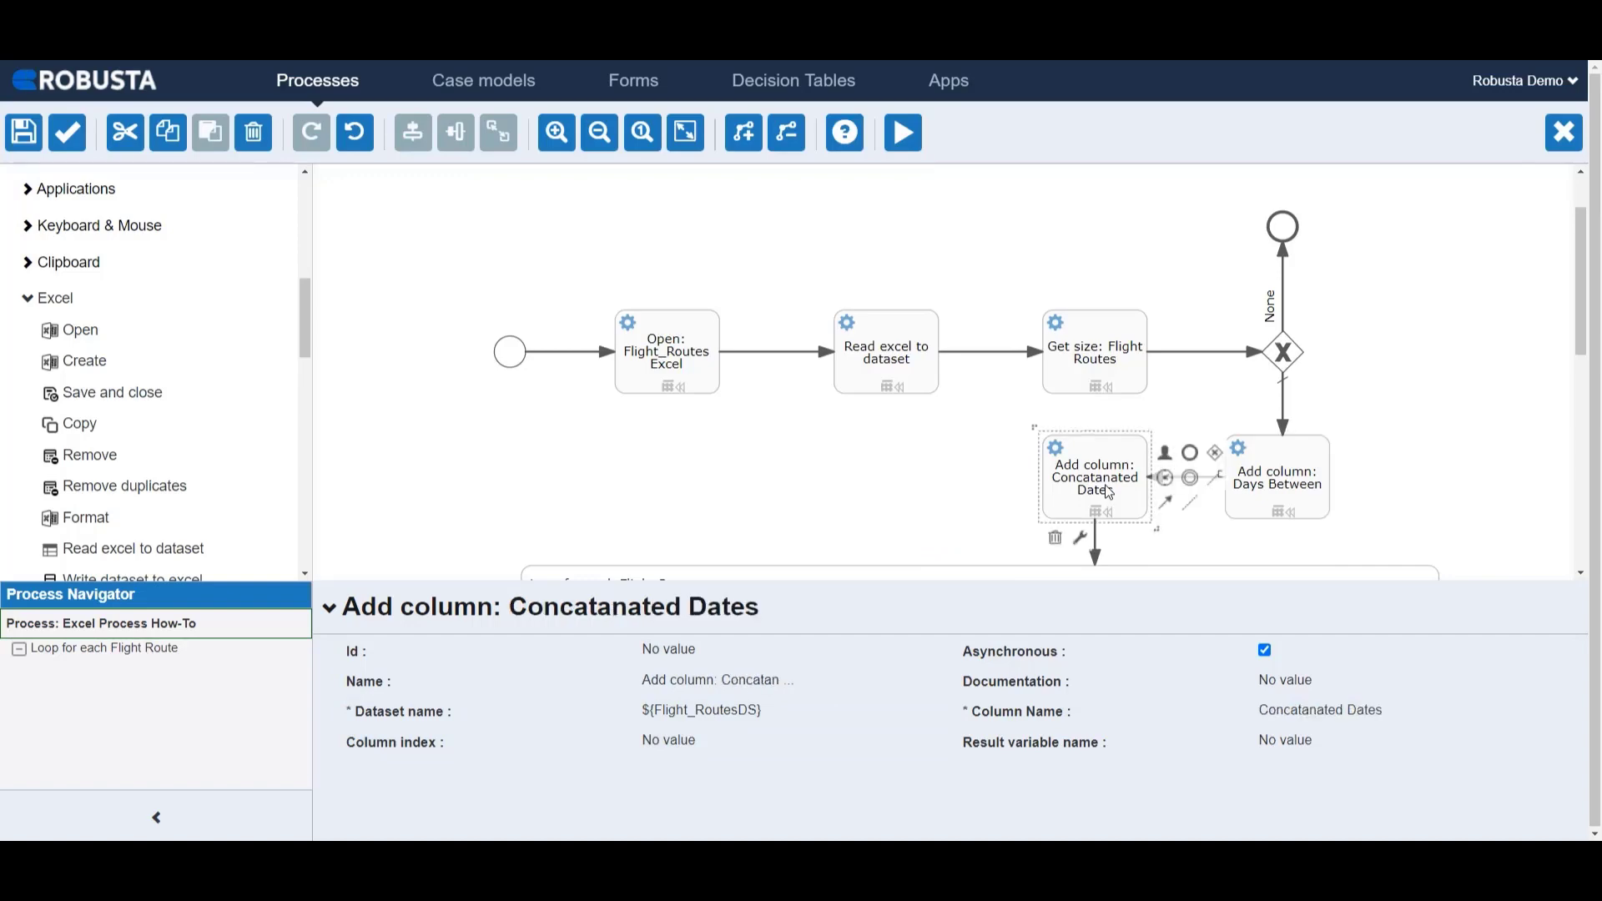
# Examine the Loop for each Flight Route sub process, the available structural elements, and the loop's start and end events.
pyautogui.scroll(-4, 1093, 489)
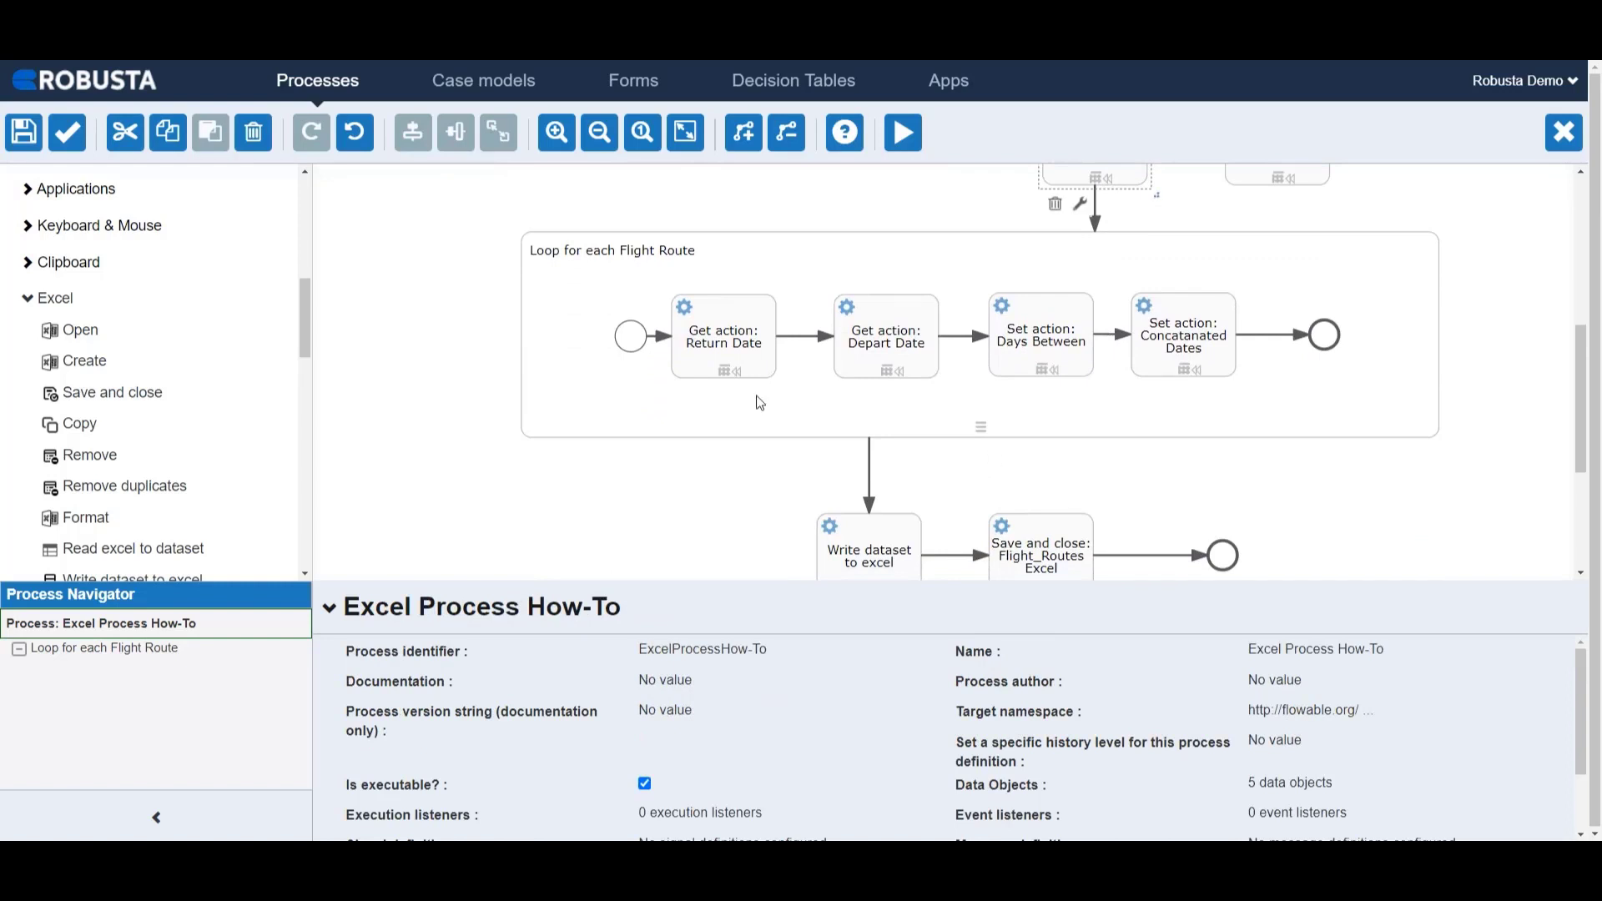
pyautogui.click(587, 285)
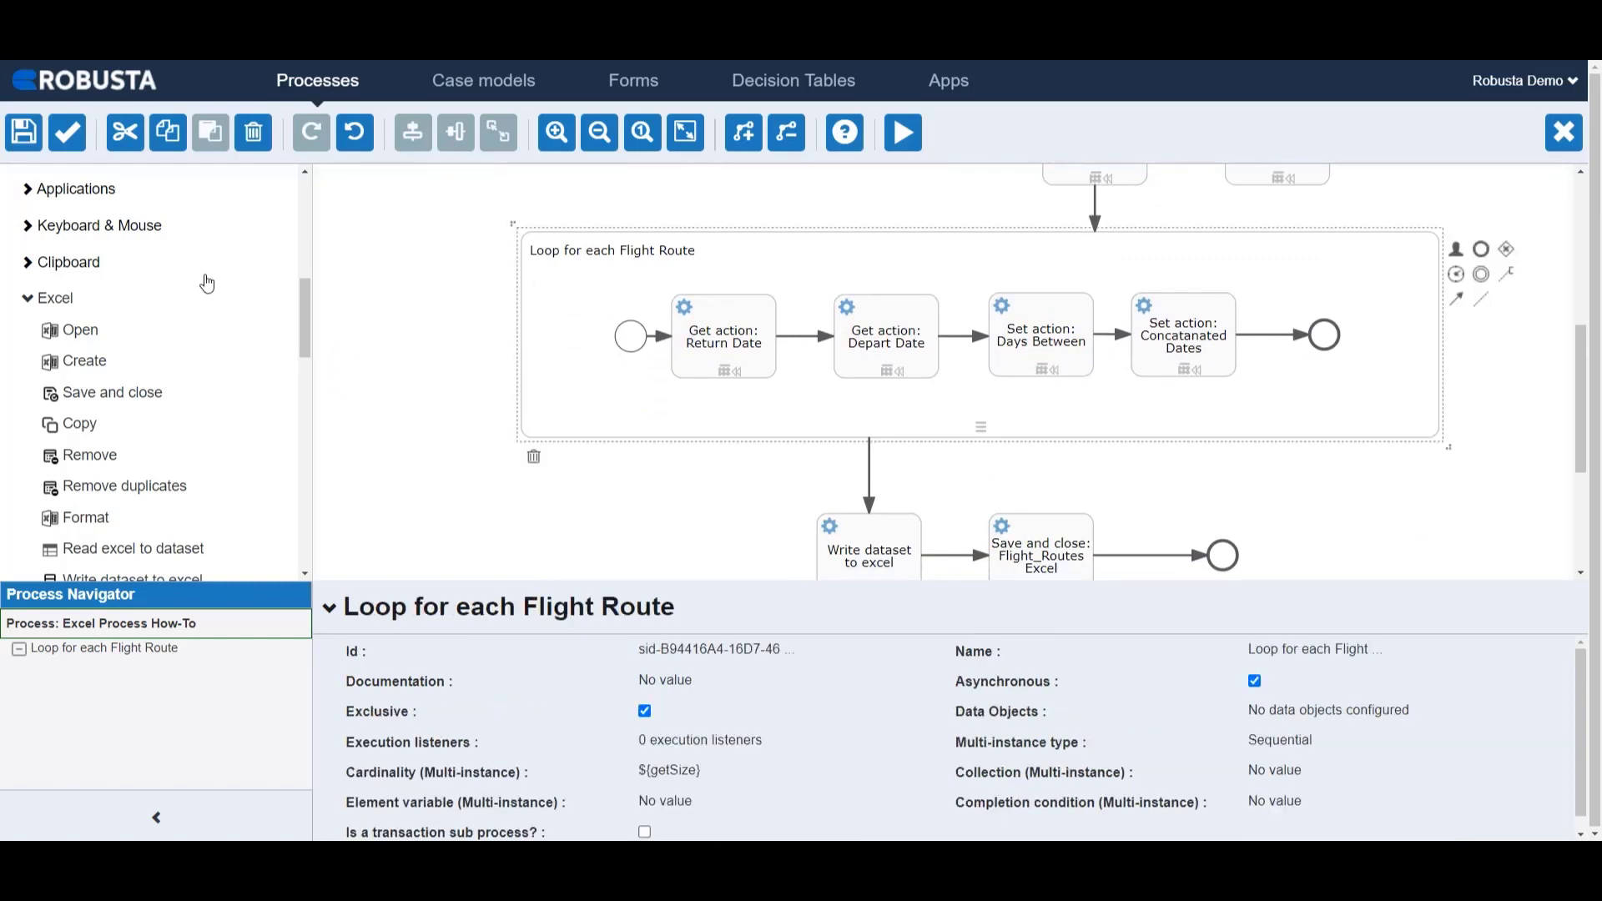
pyautogui.scroll(2, 206, 285)
pyautogui.scroll(3, 206, 282)
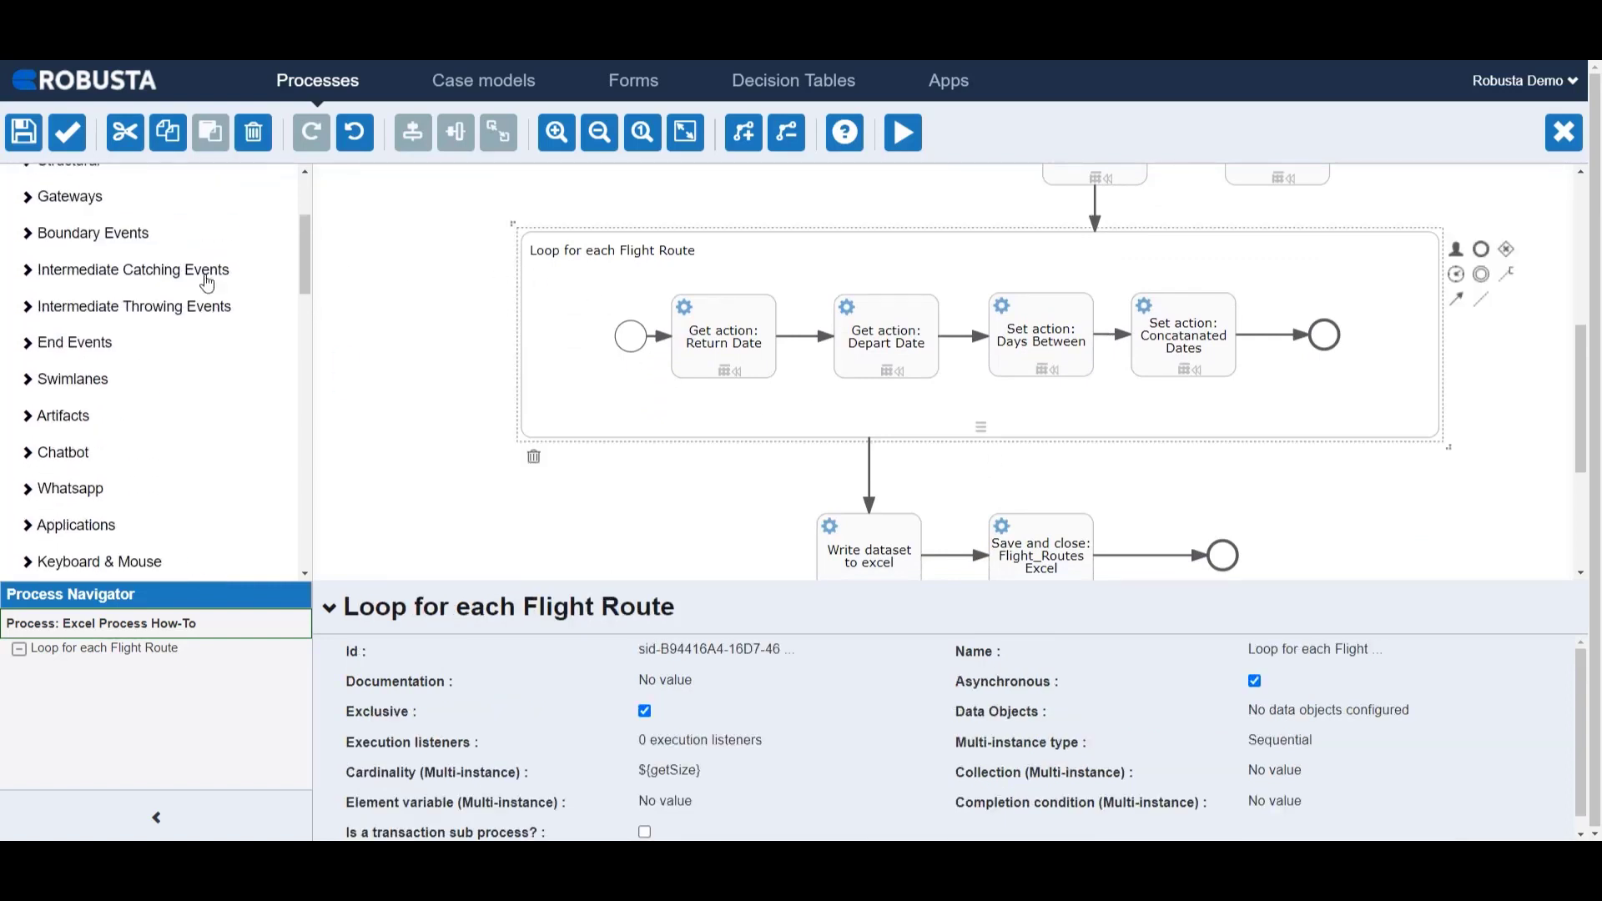
pyautogui.click(142, 243)
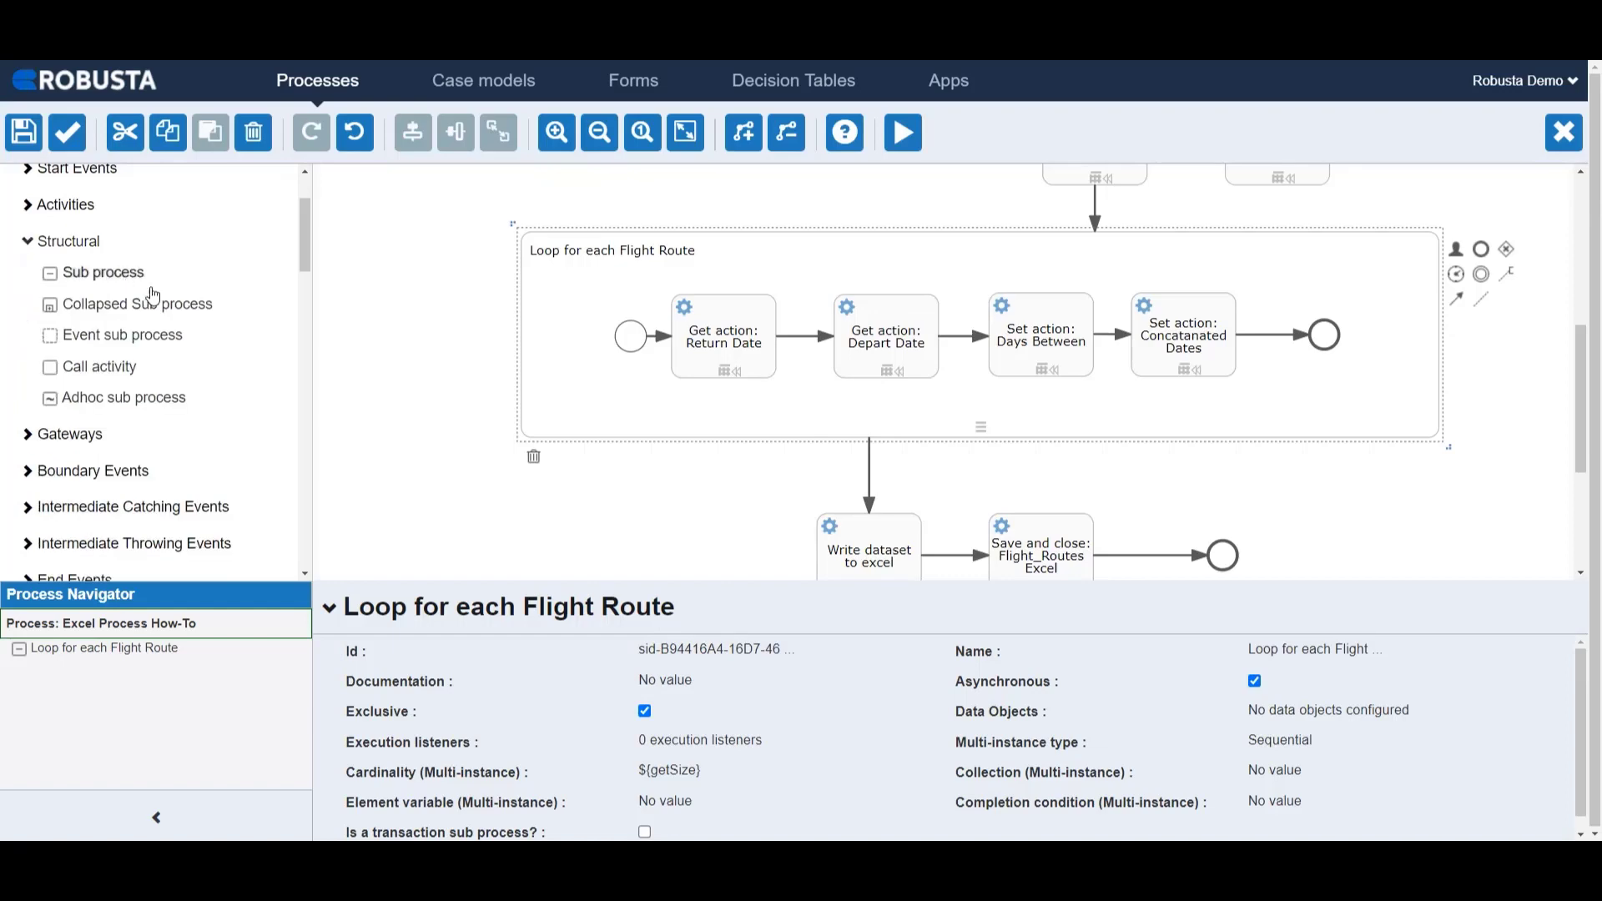
pyautogui.click(455, 467)
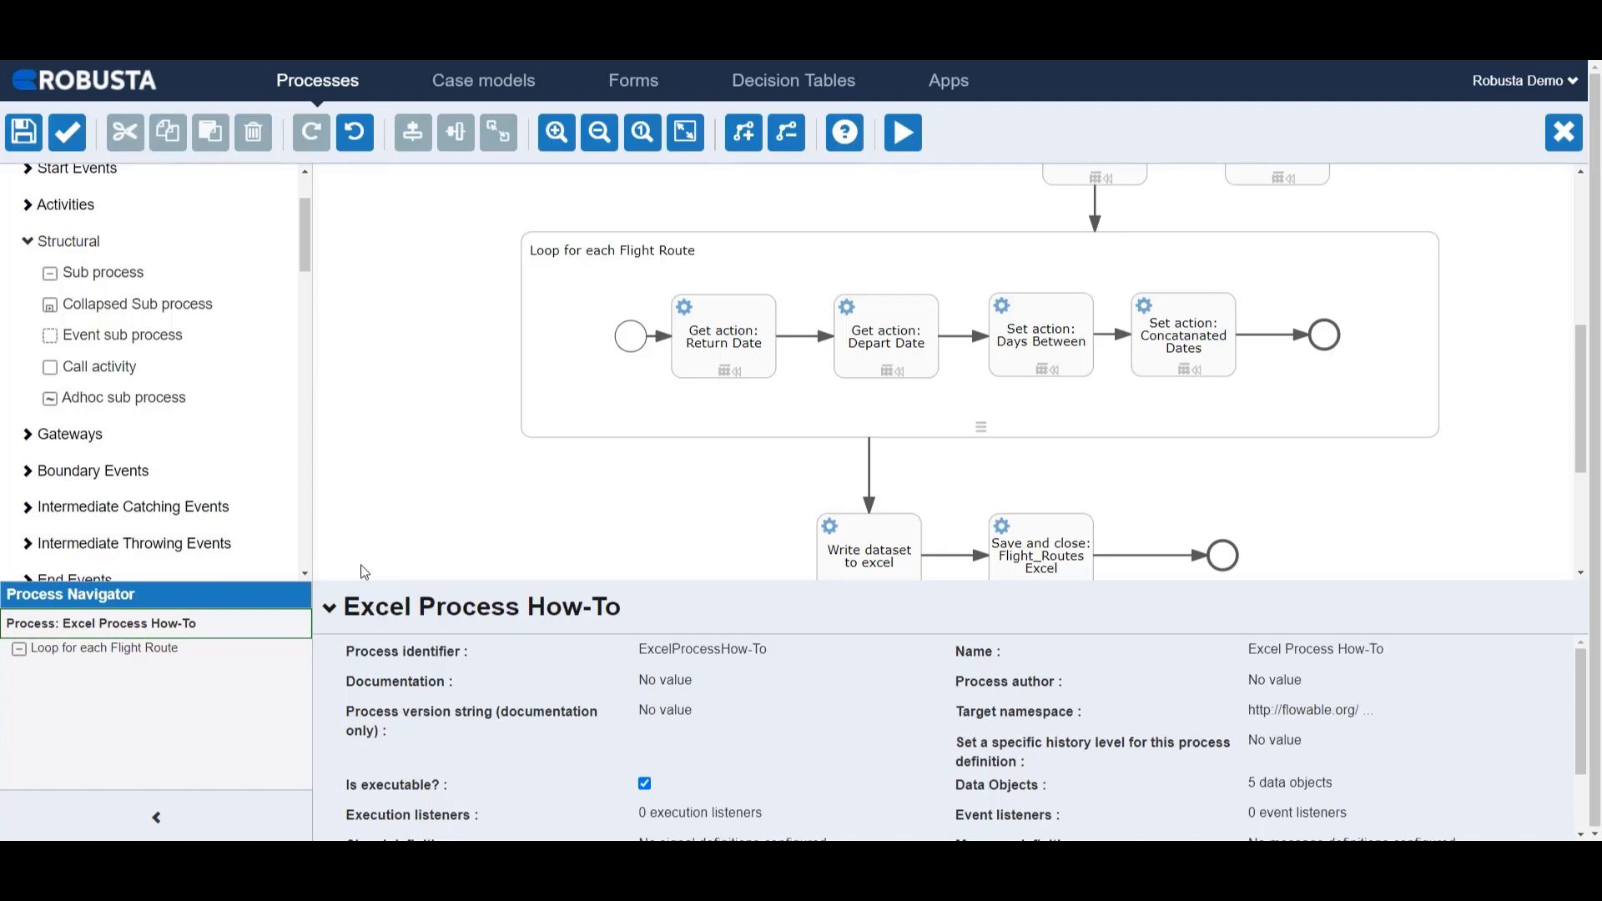
pyautogui.click(626, 342)
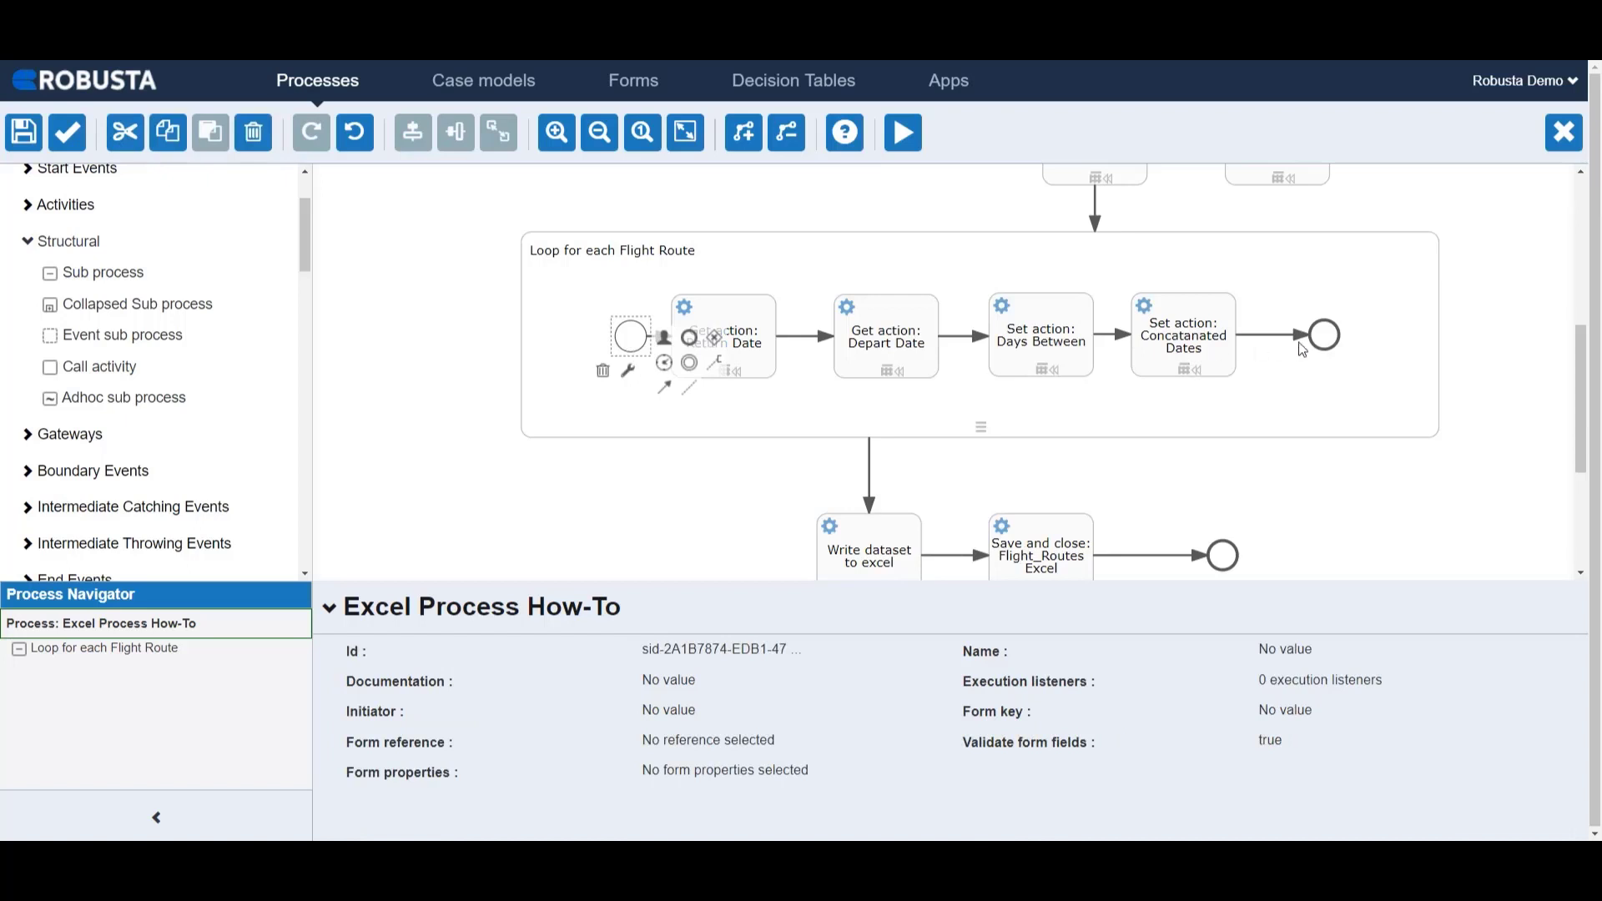
pyautogui.click(1327, 338)
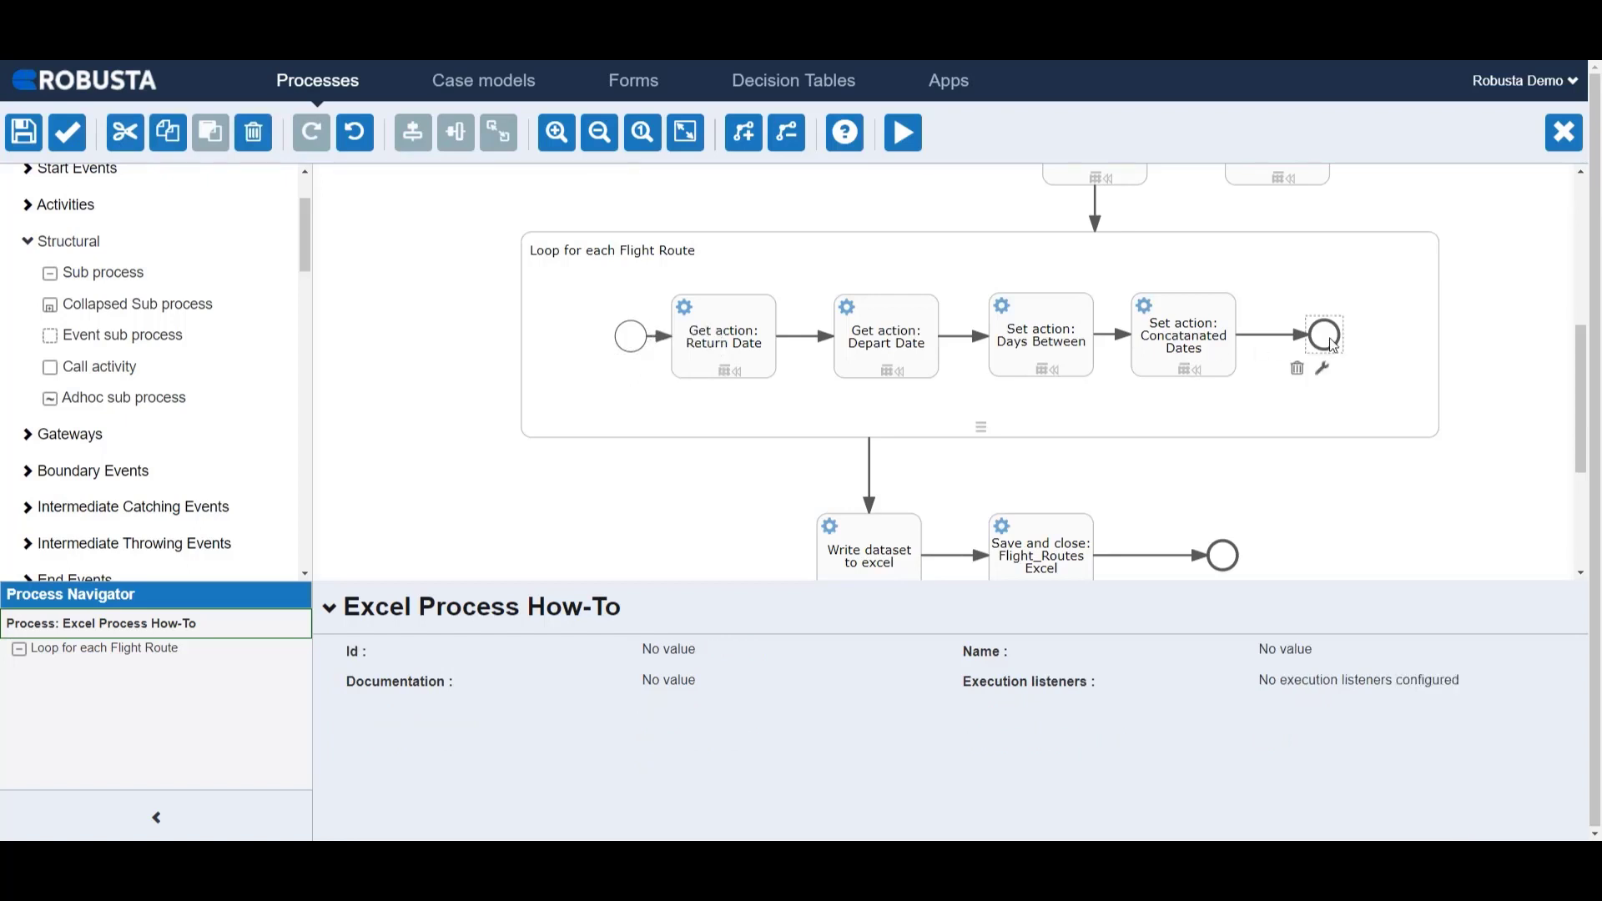
# Set the multi-instance type of the Loop for each Flight Route sub process to Sequential.
pyautogui.click(559, 330)
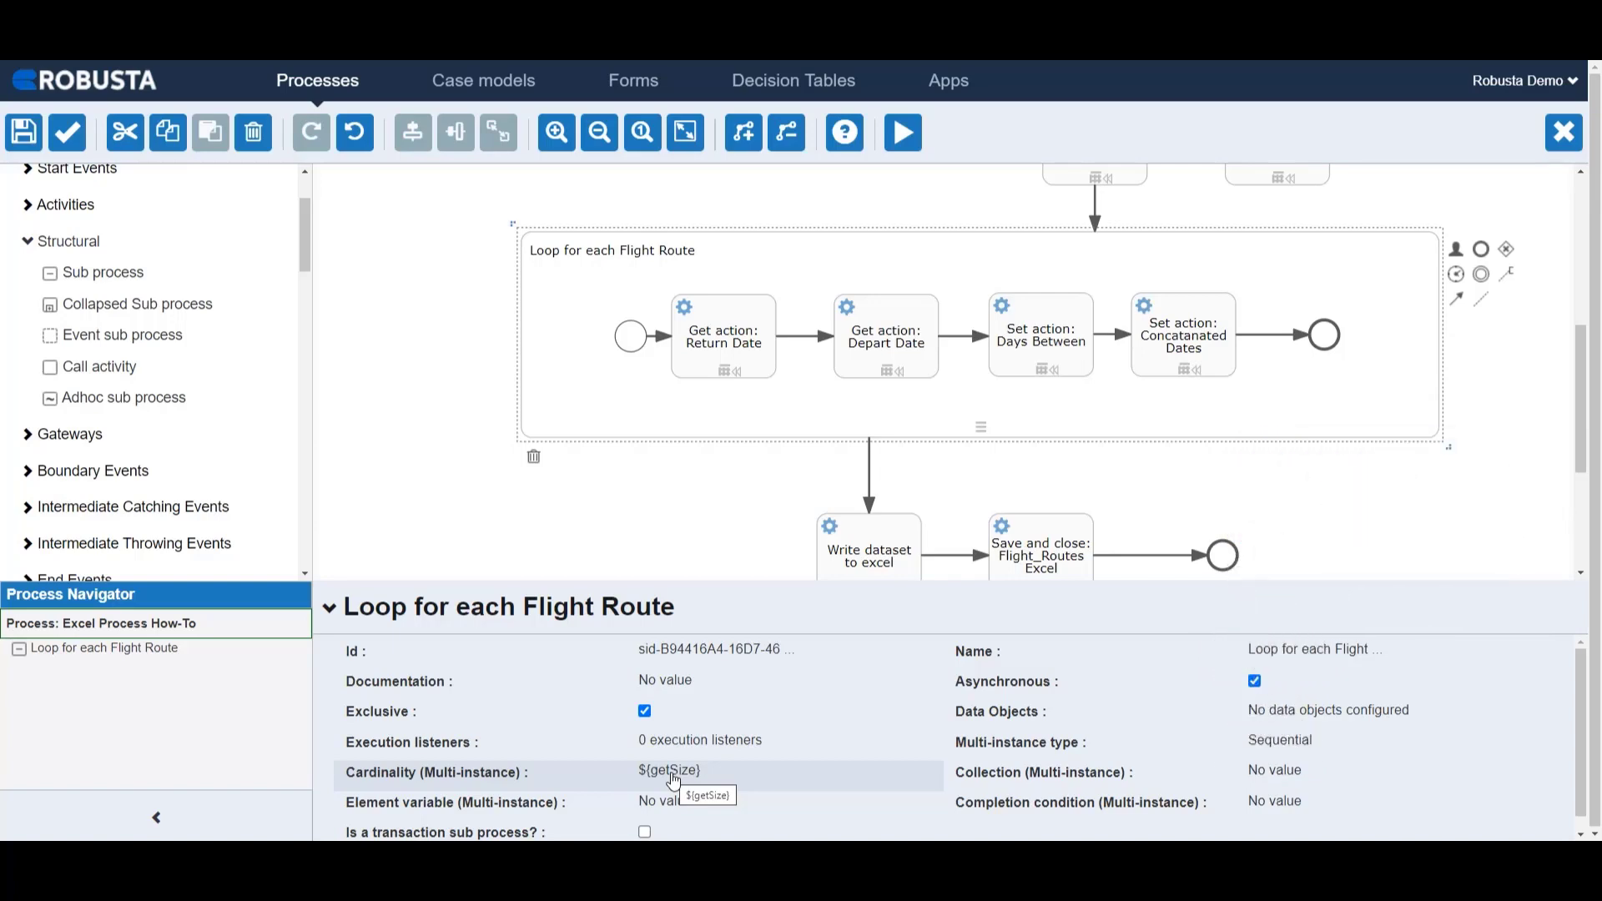
pyautogui.click(1281, 751)
pyautogui.click(1281, 748)
pyautogui.click(1279, 745)
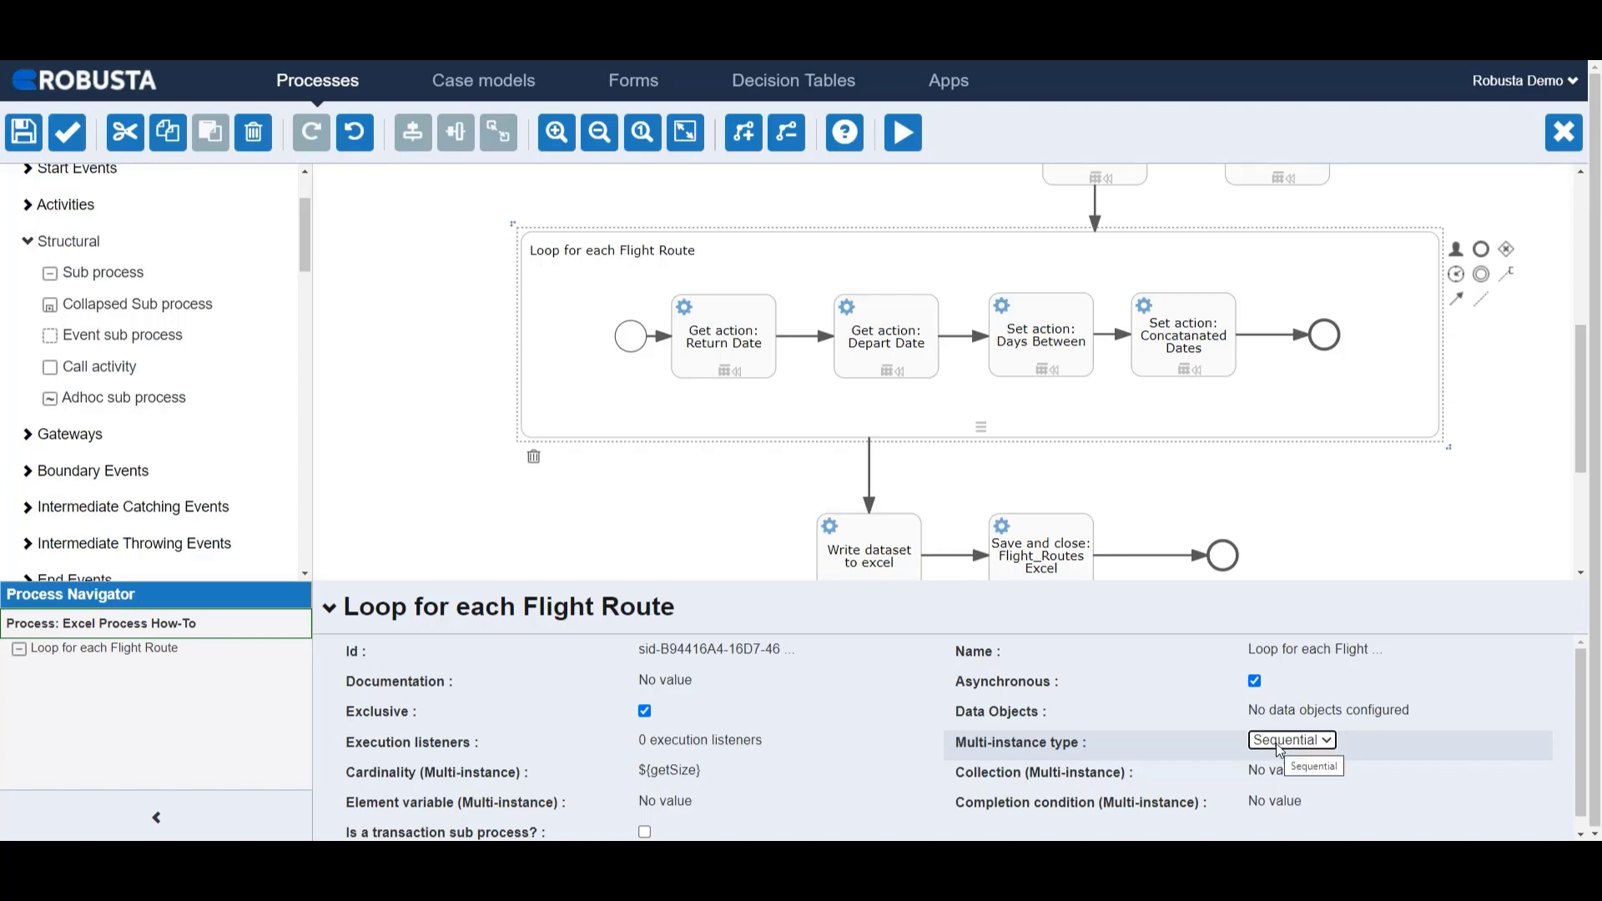
# Review the properties of the Return Date and Depart Date get actions inside the loop.
pyautogui.click(723, 351)
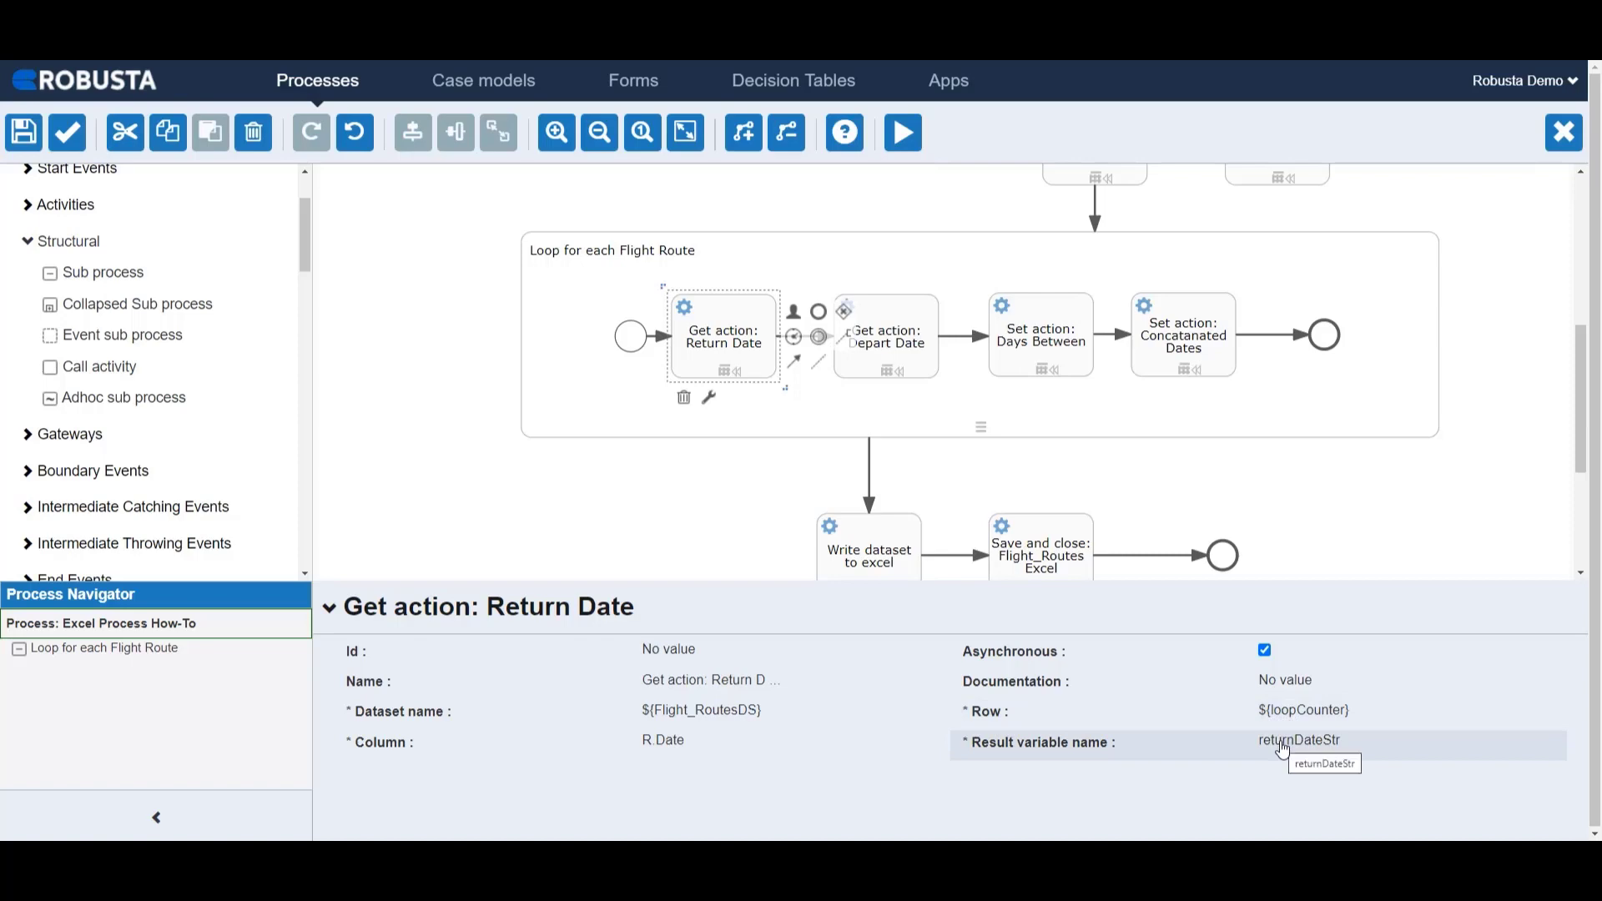
pyautogui.click(866, 331)
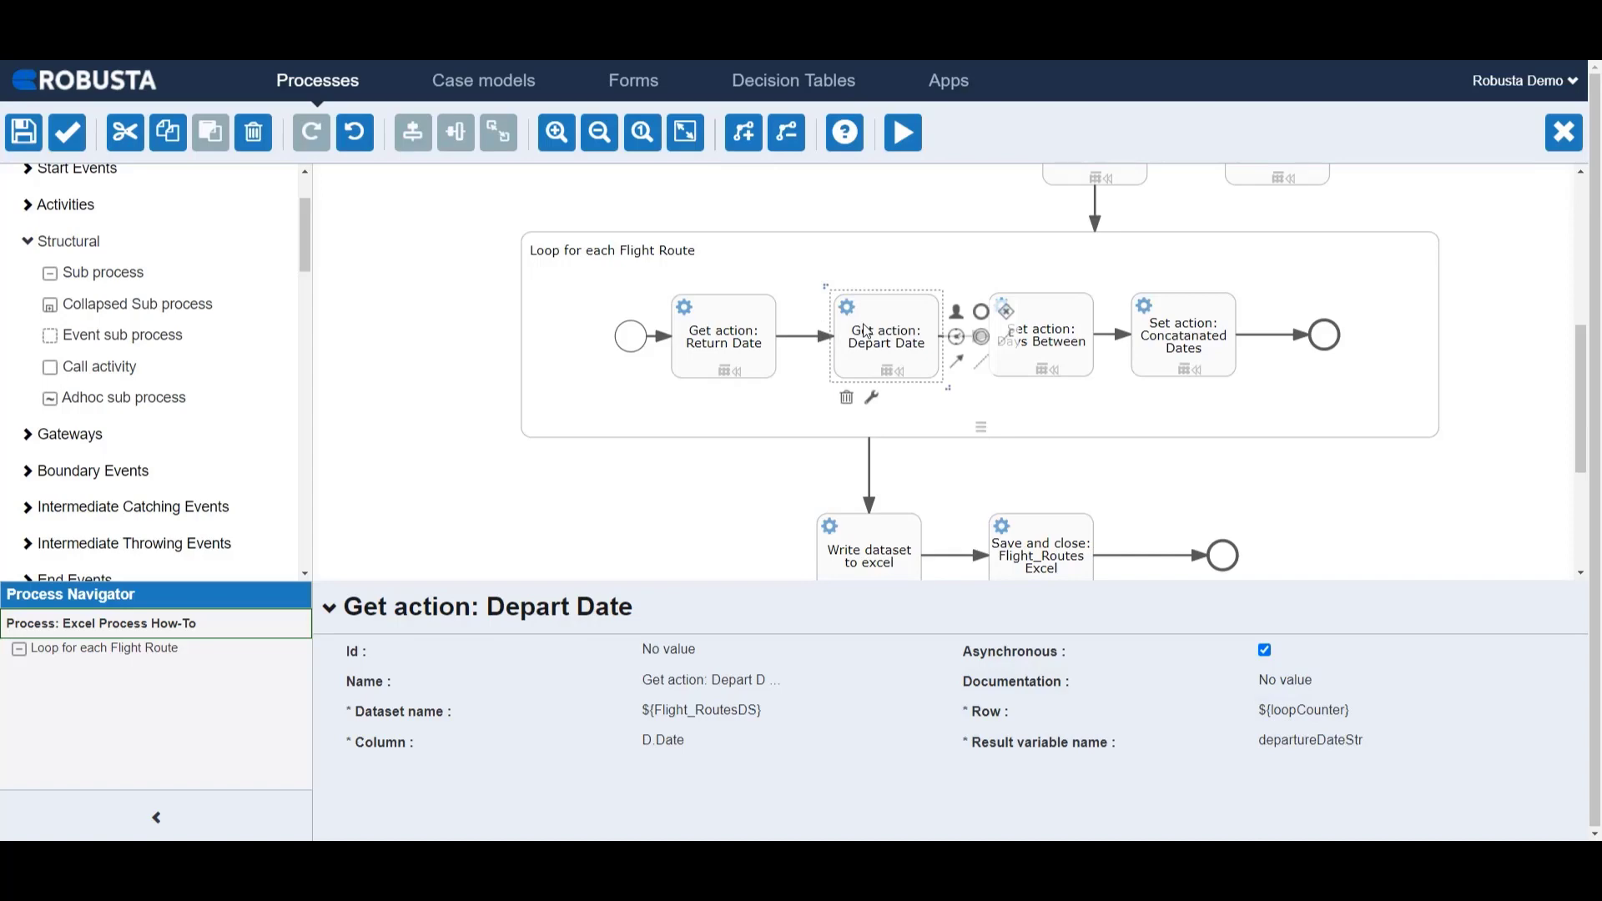
# Open the value formula of the Set action: Days Between activity to view it in full.
pyautogui.click(1048, 351)
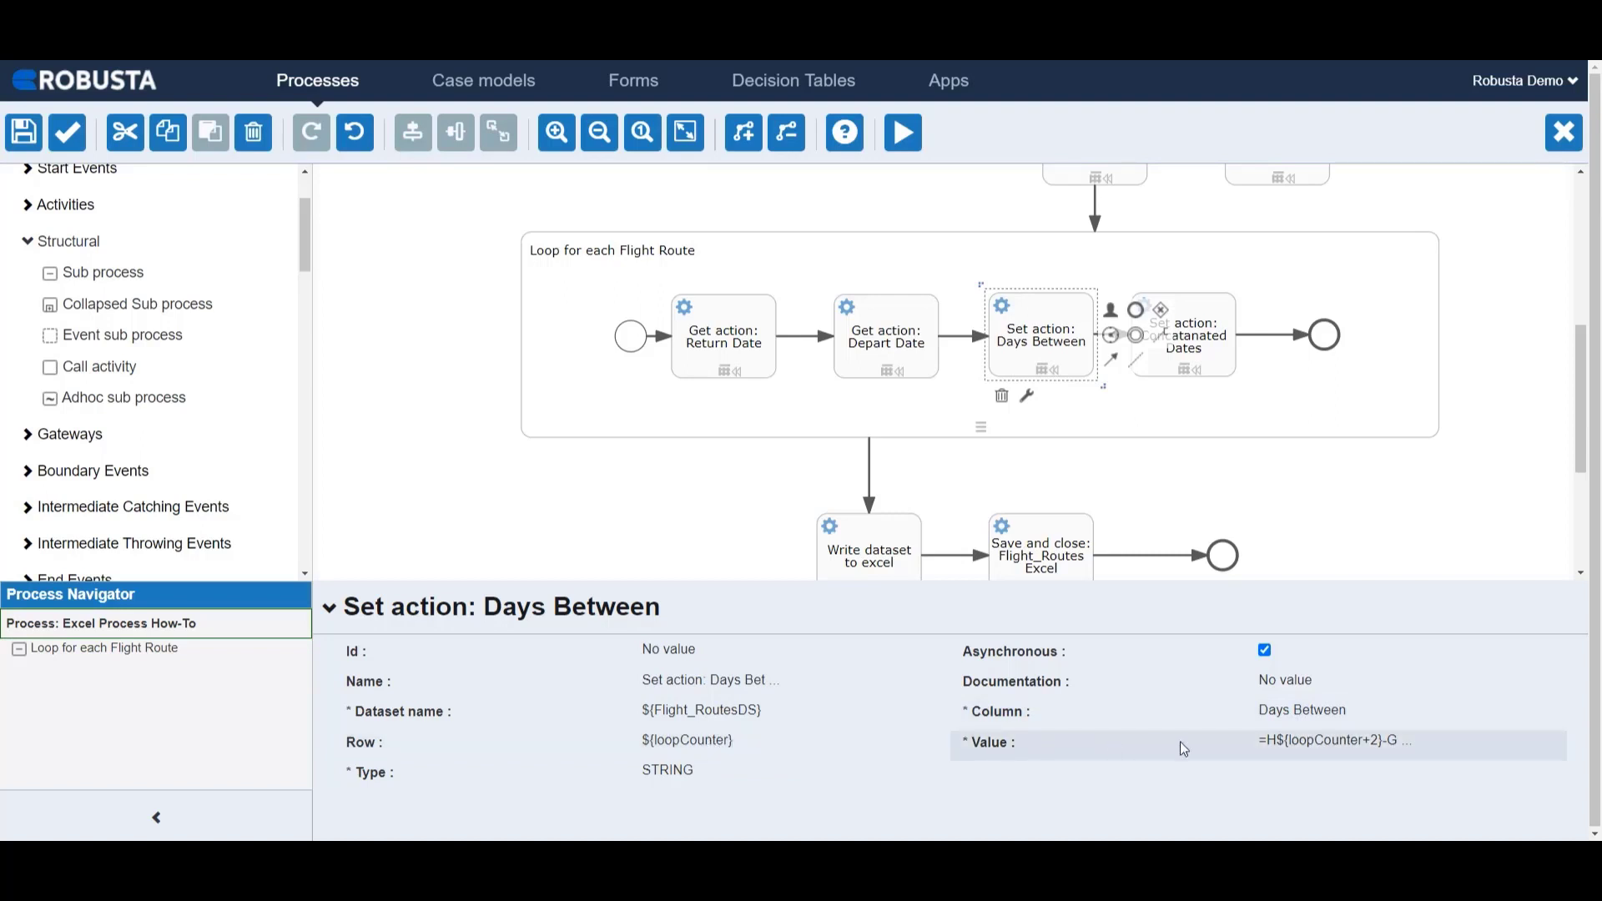
pyautogui.click(1331, 742)
pyautogui.click(1333, 743)
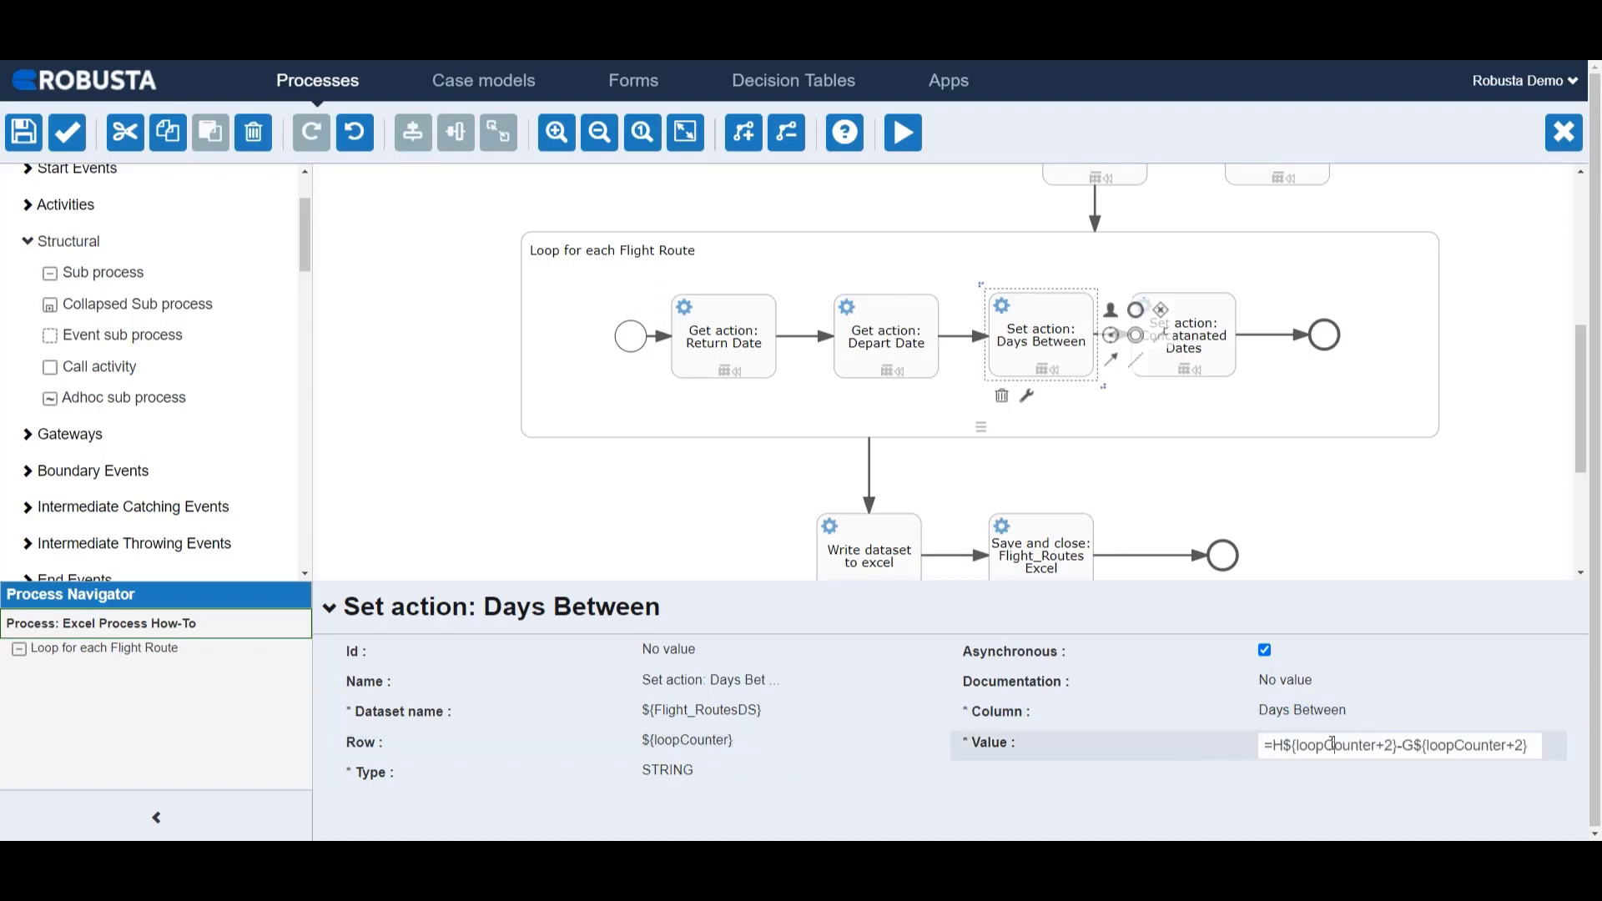
# Close the value formula of the Set action: Days Between activity and review its available data types.
pyautogui.click(1533, 748)
pyautogui.press('Return')
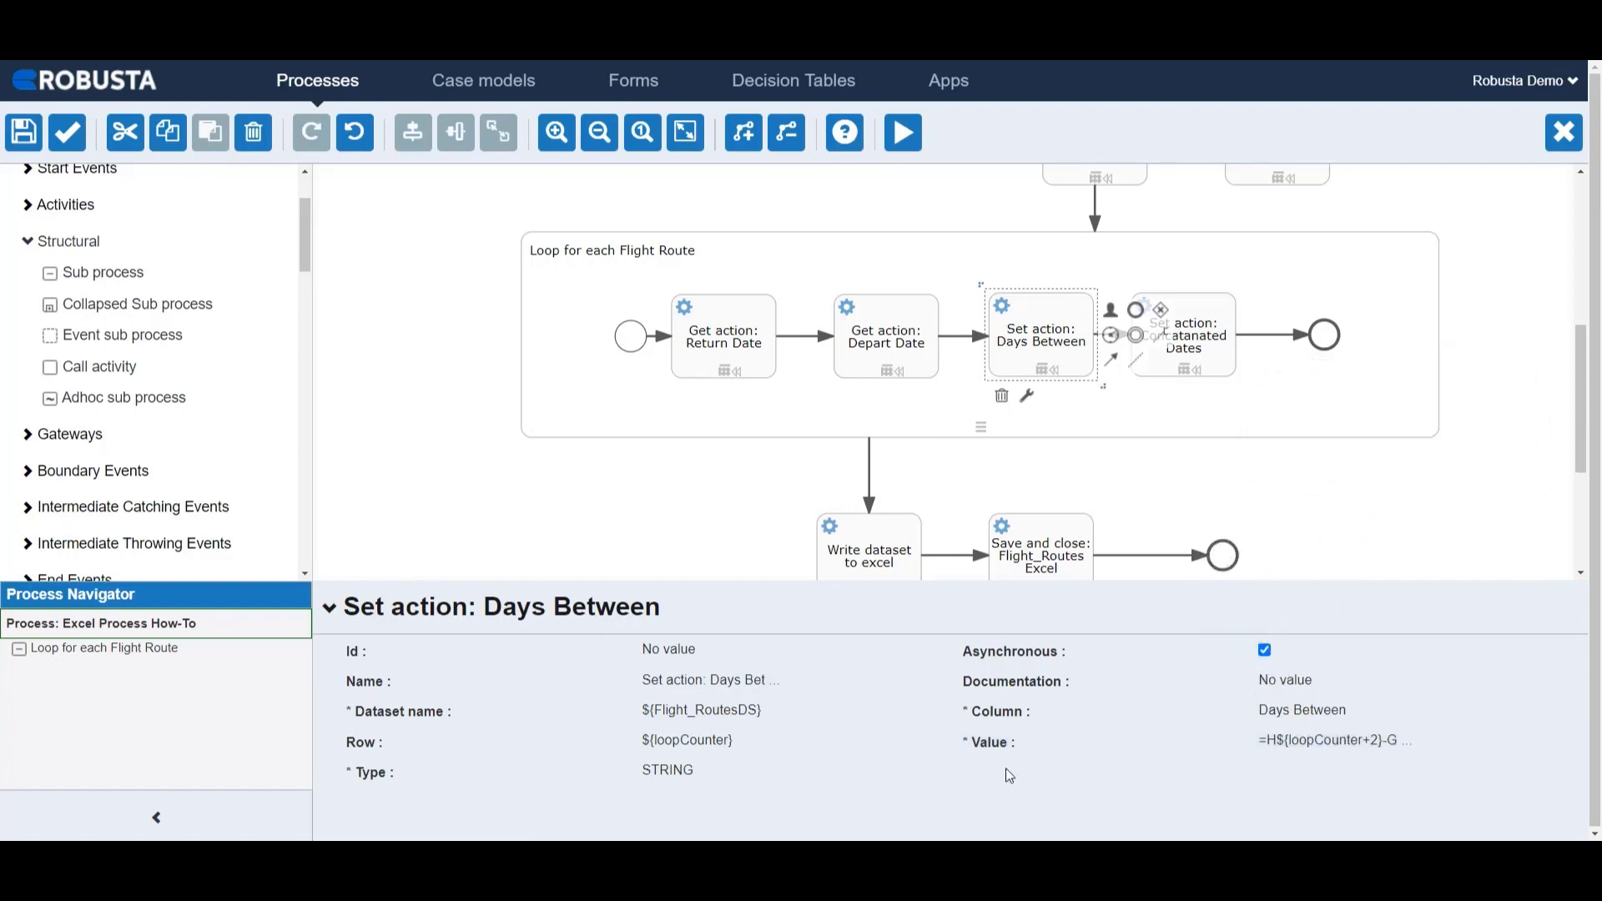
pyautogui.click(669, 780)
pyautogui.click(668, 773)
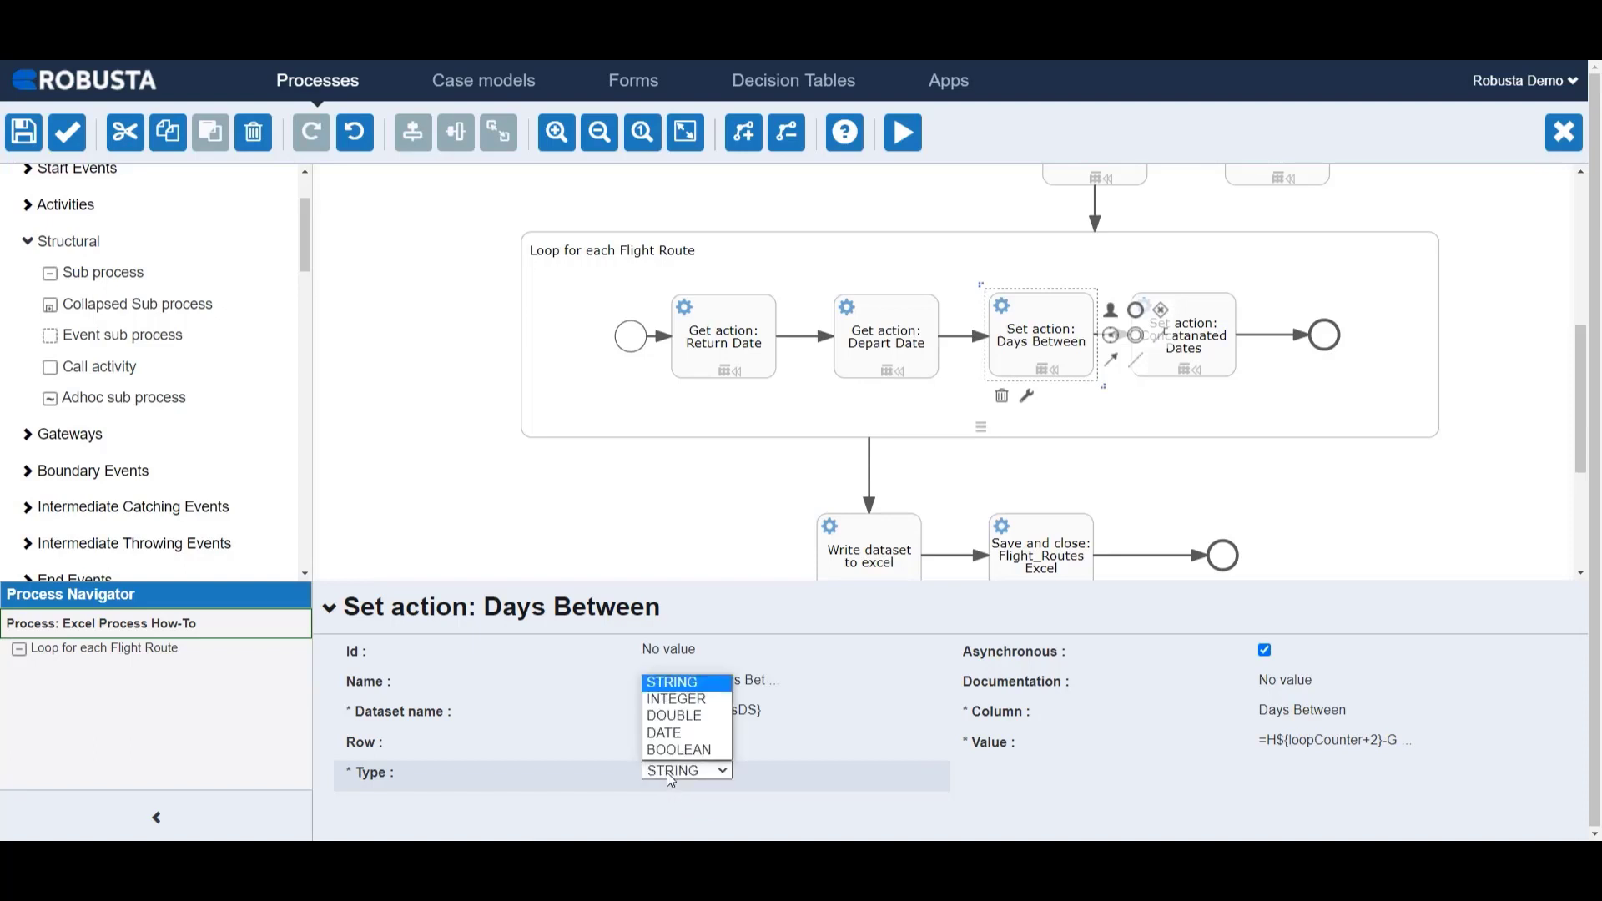
pyautogui.click(668, 773)
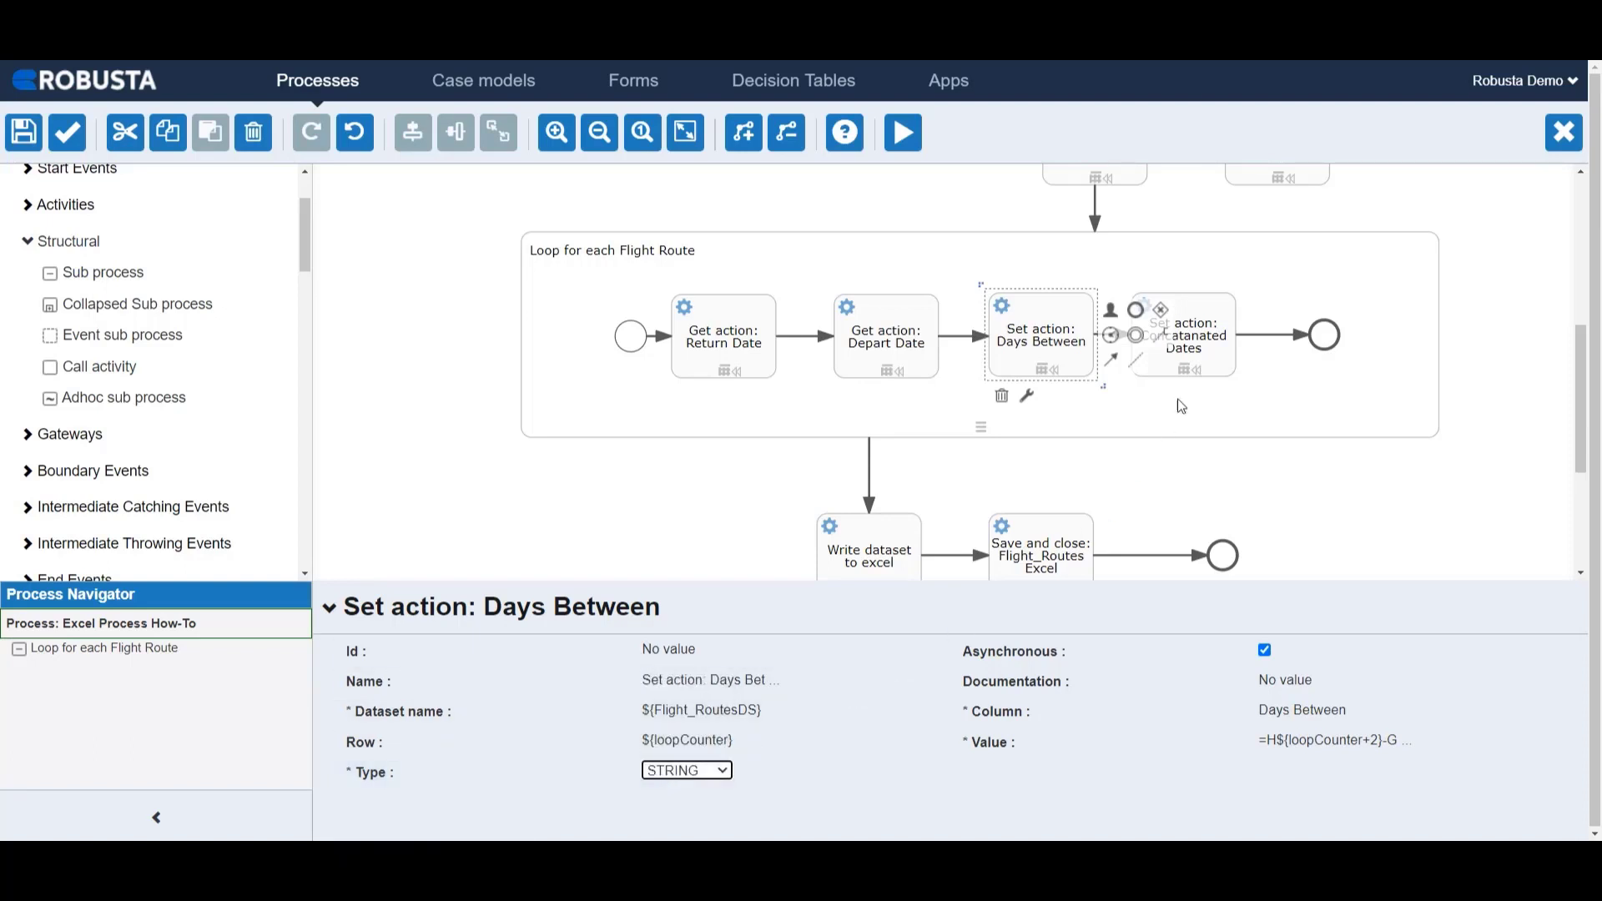
# Review the full value expression of the Set action: Concatanated Dates activity and the loop's end event.
pyautogui.click(1206, 364)
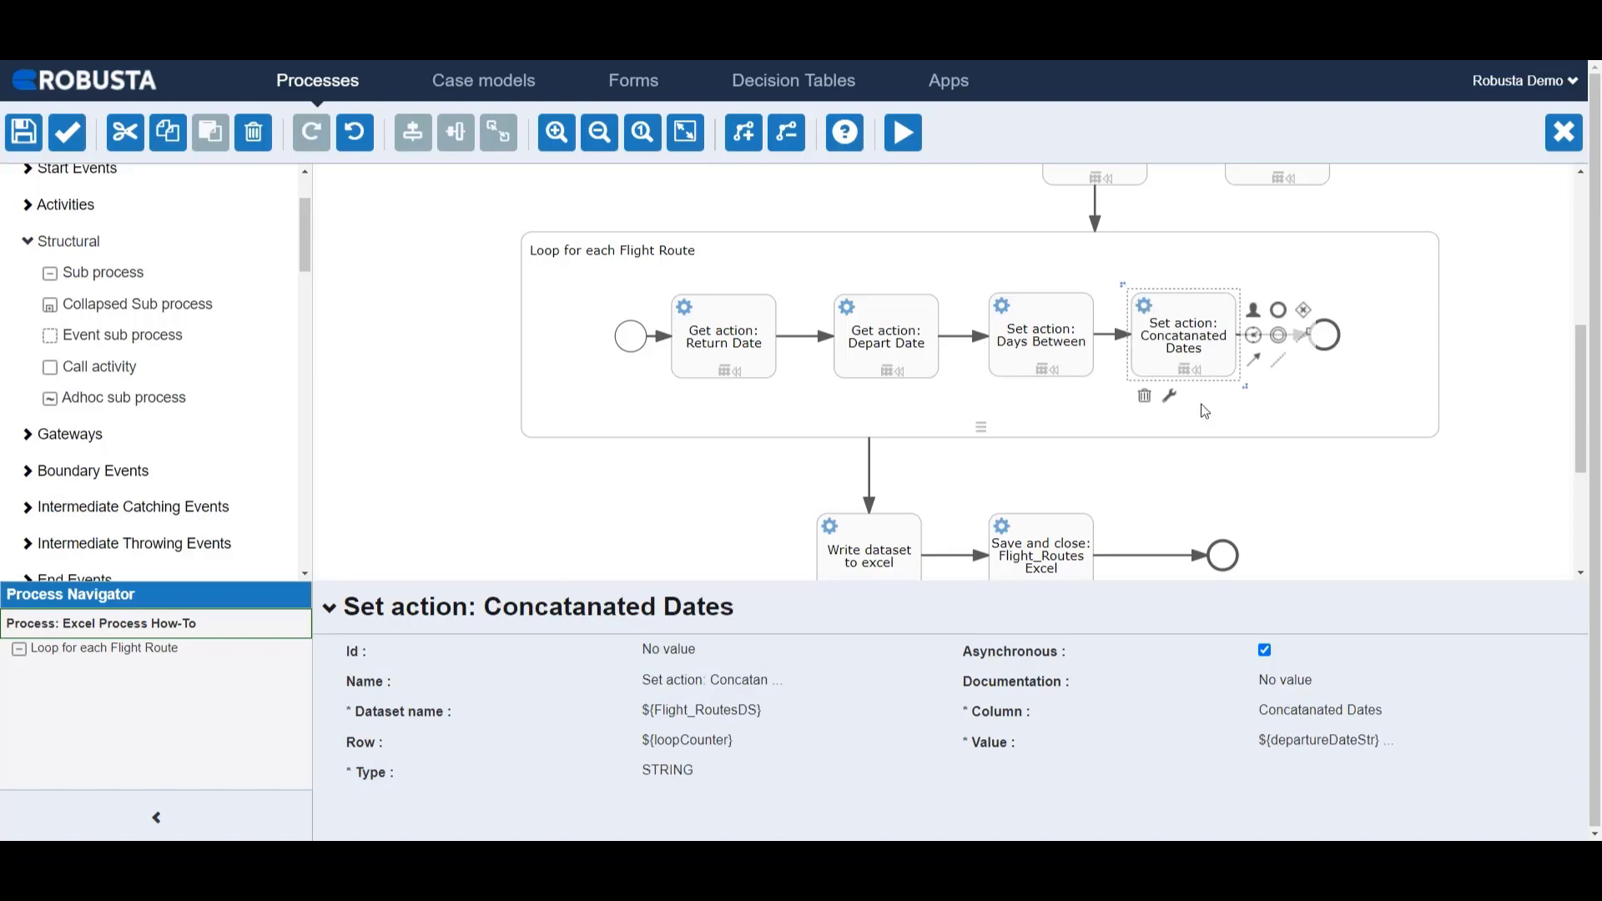
pyautogui.click(1311, 763)
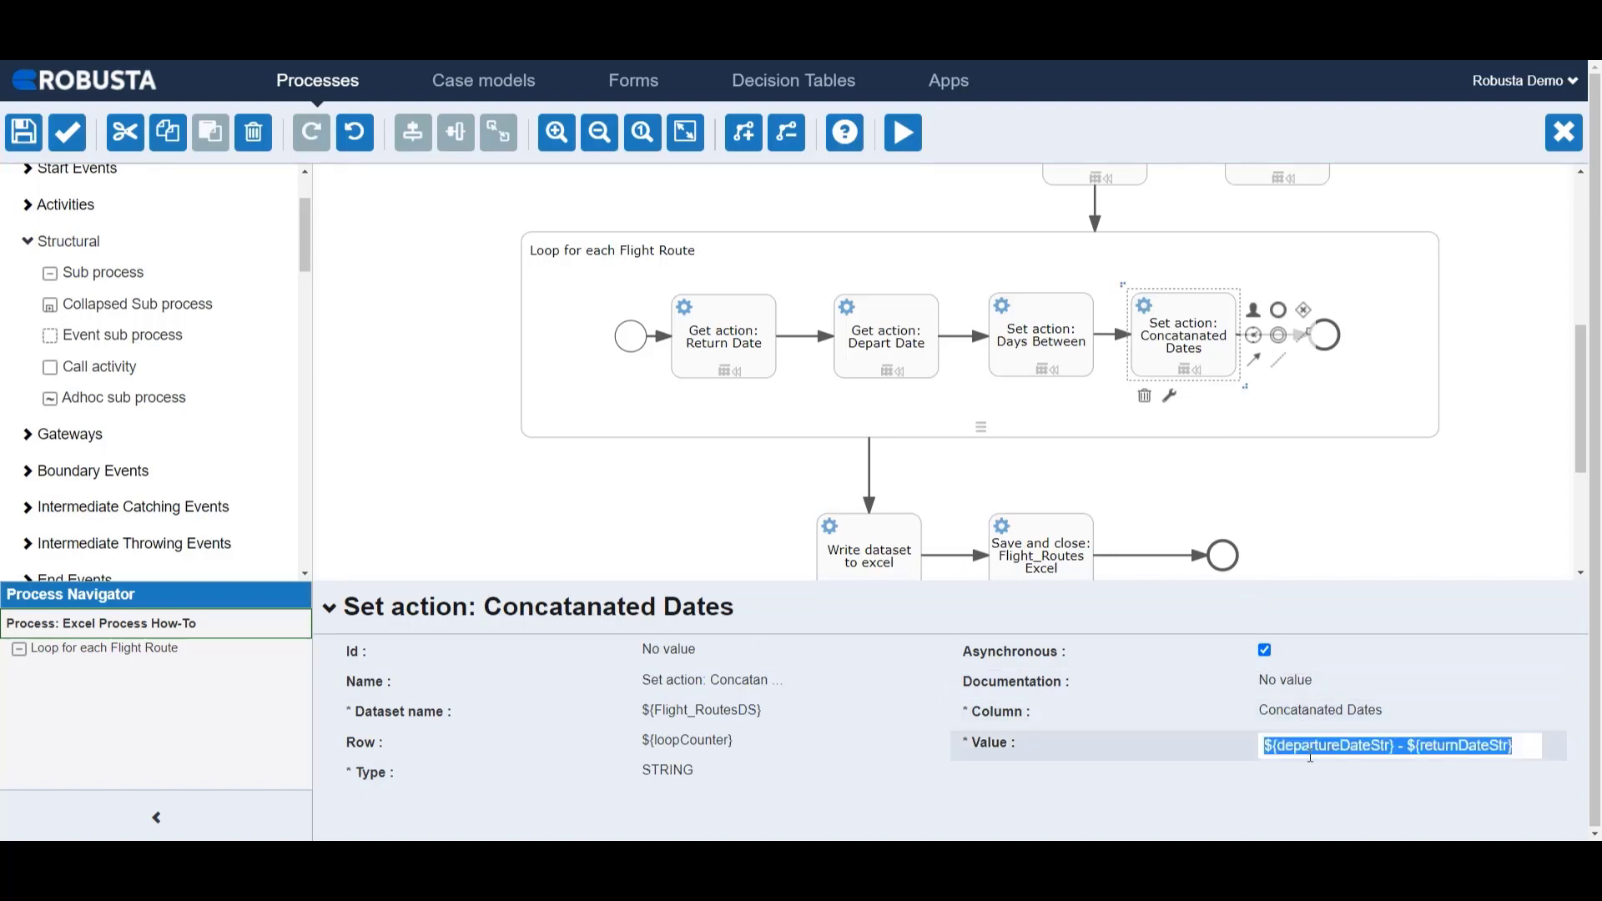
pyautogui.click(1526, 743)
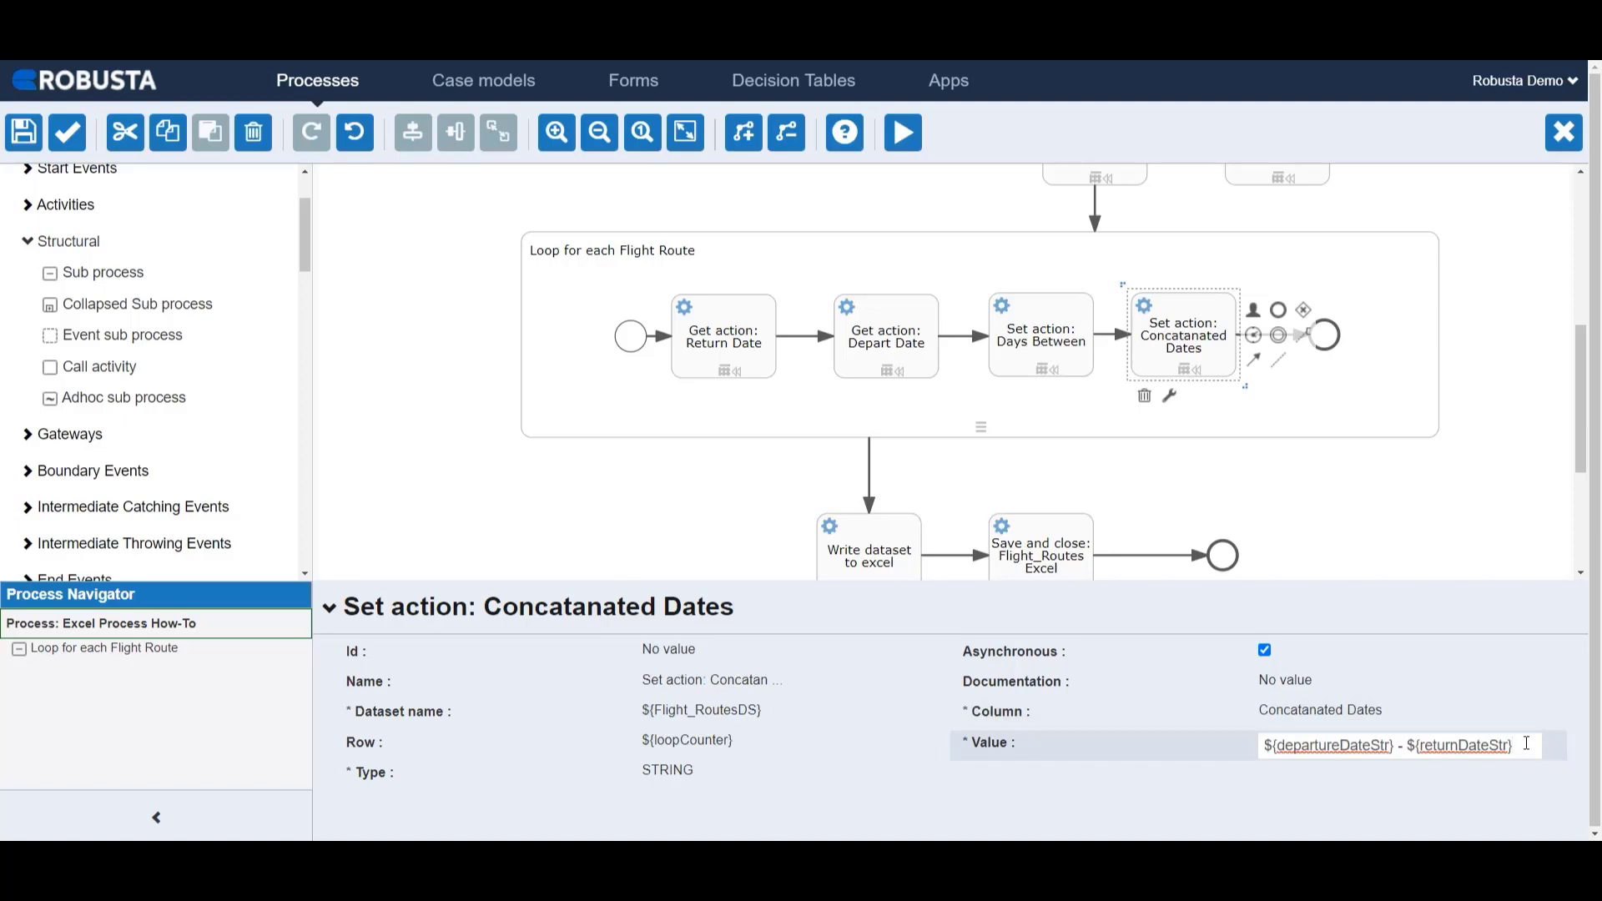
pyautogui.press('Return')
pyautogui.click(1334, 339)
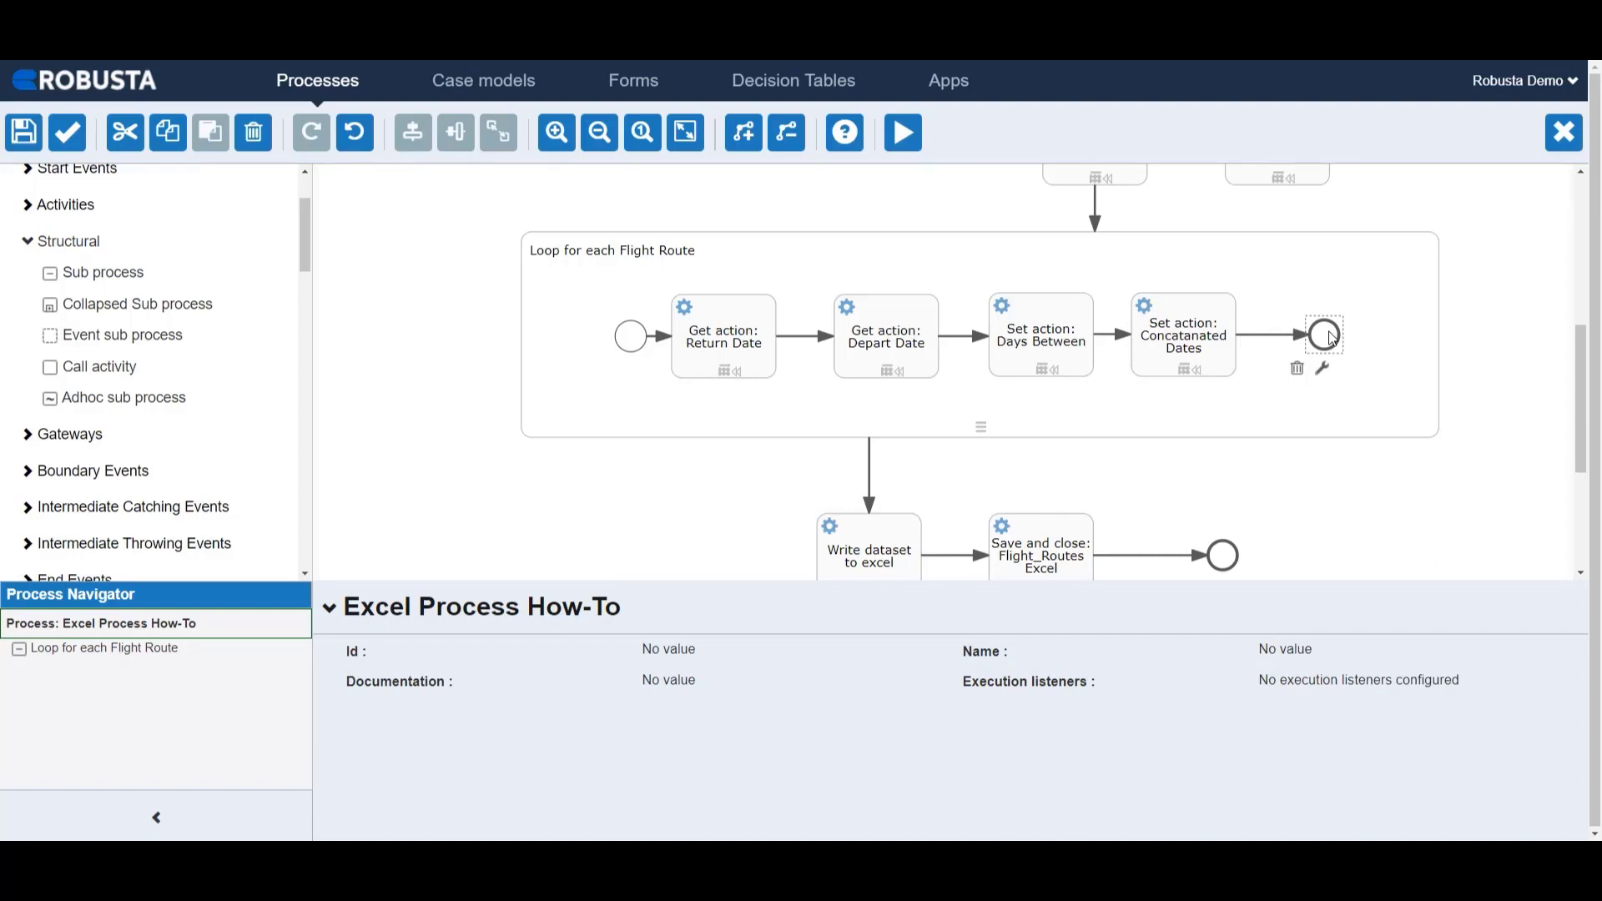
# Review the Write dataset to excel properties and the file name and action settings of the Save and close: Flight_Routes Excel activity.
pyautogui.scroll(-1, 1334, 338)
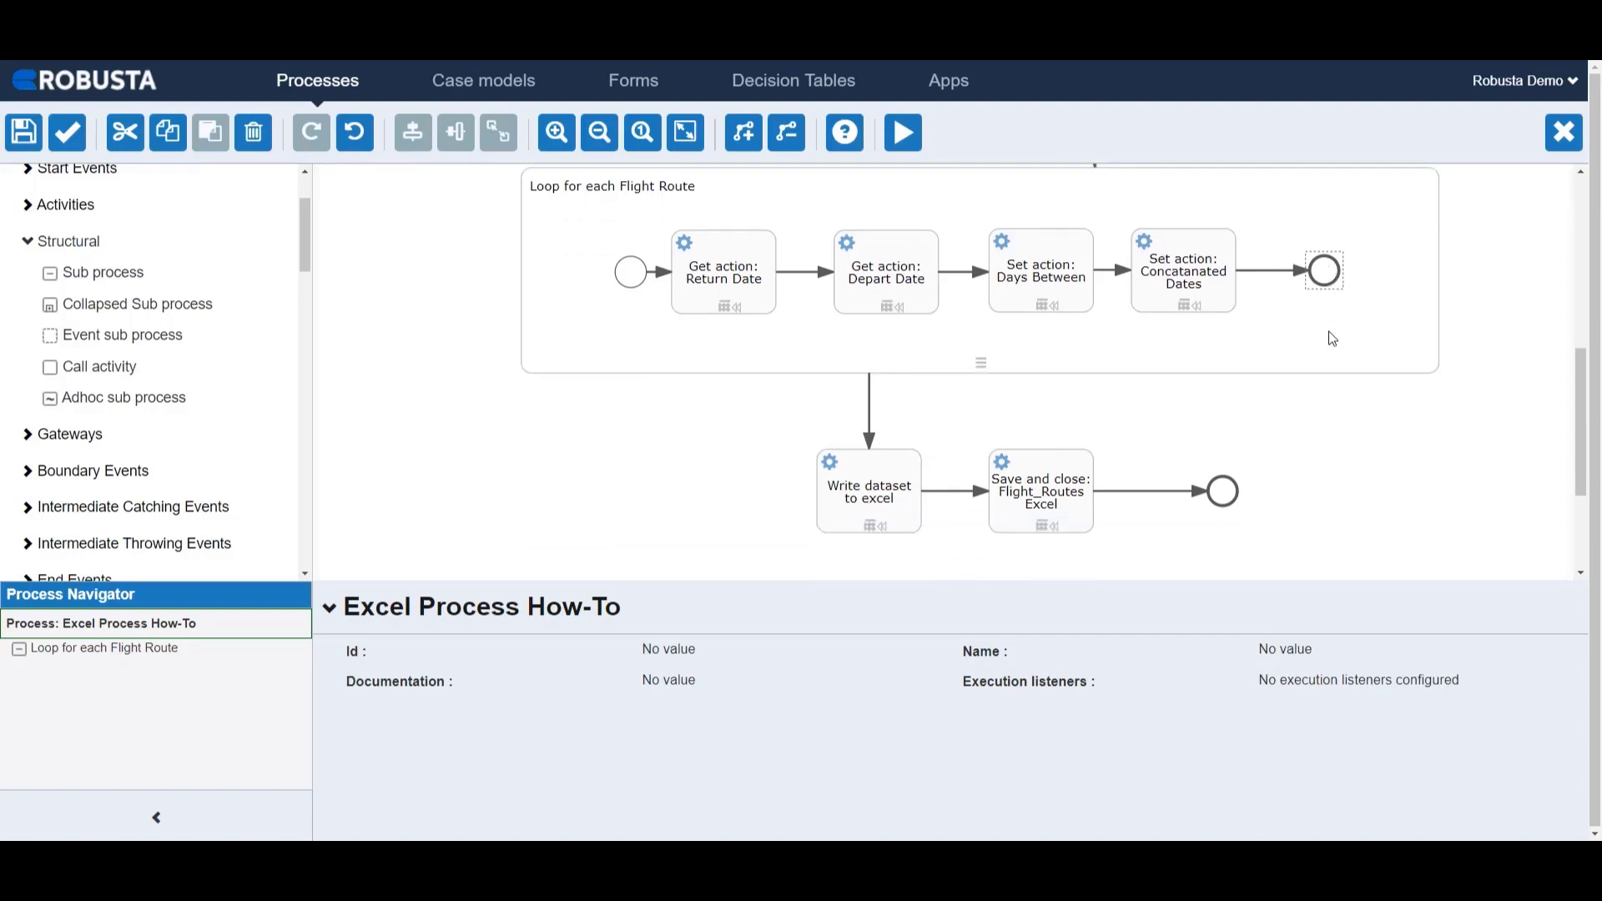
pyautogui.click(882, 468)
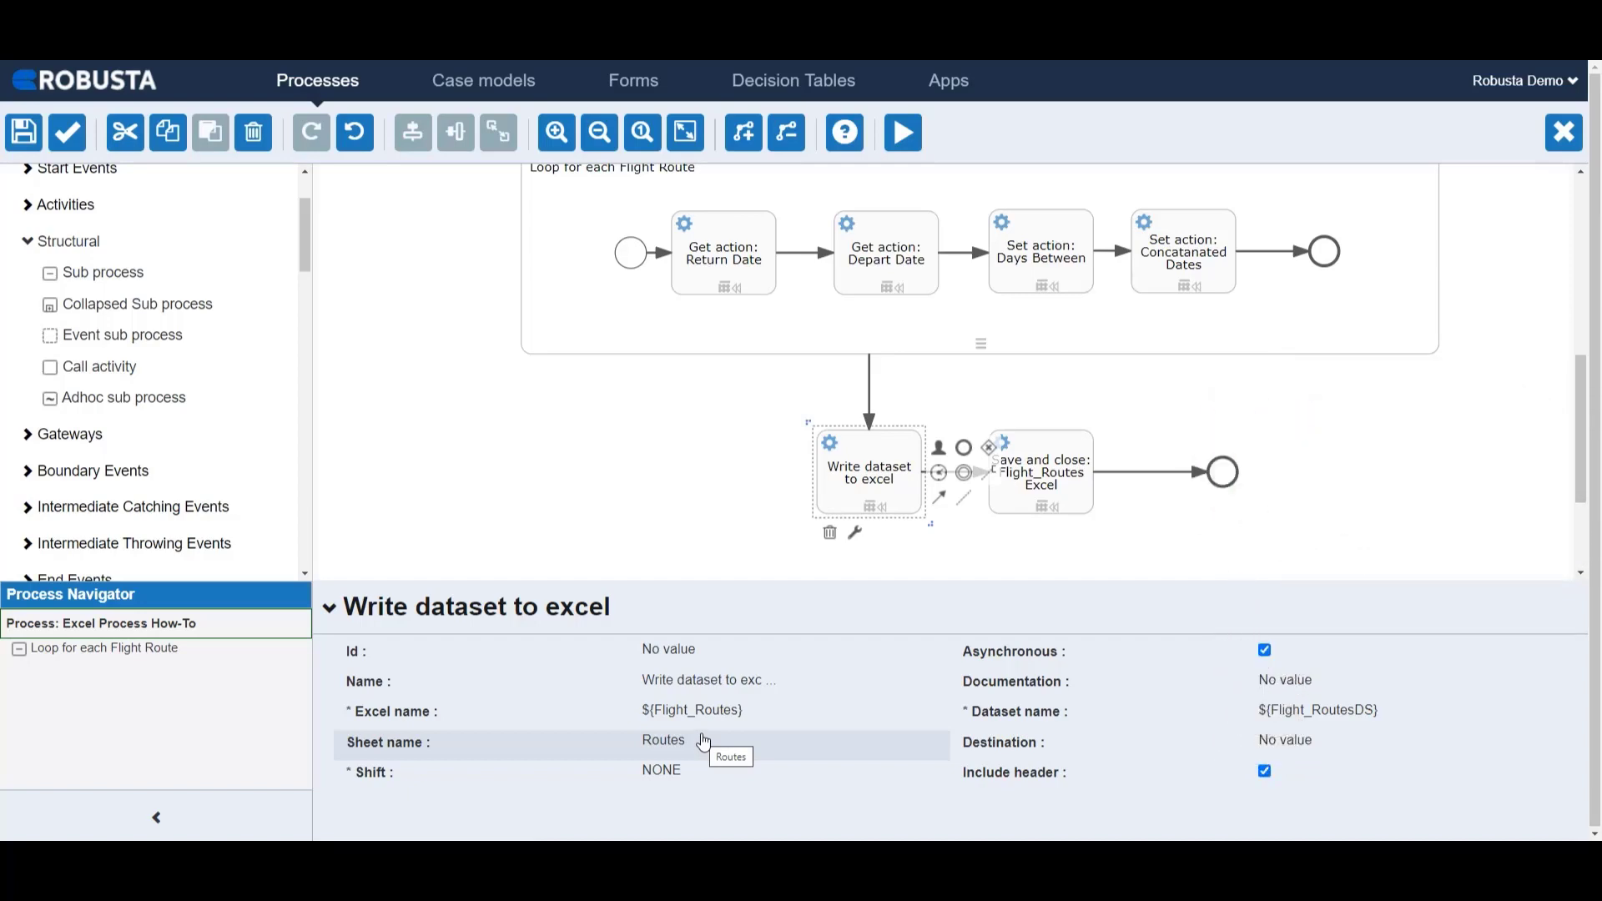
pyautogui.click(1029, 490)
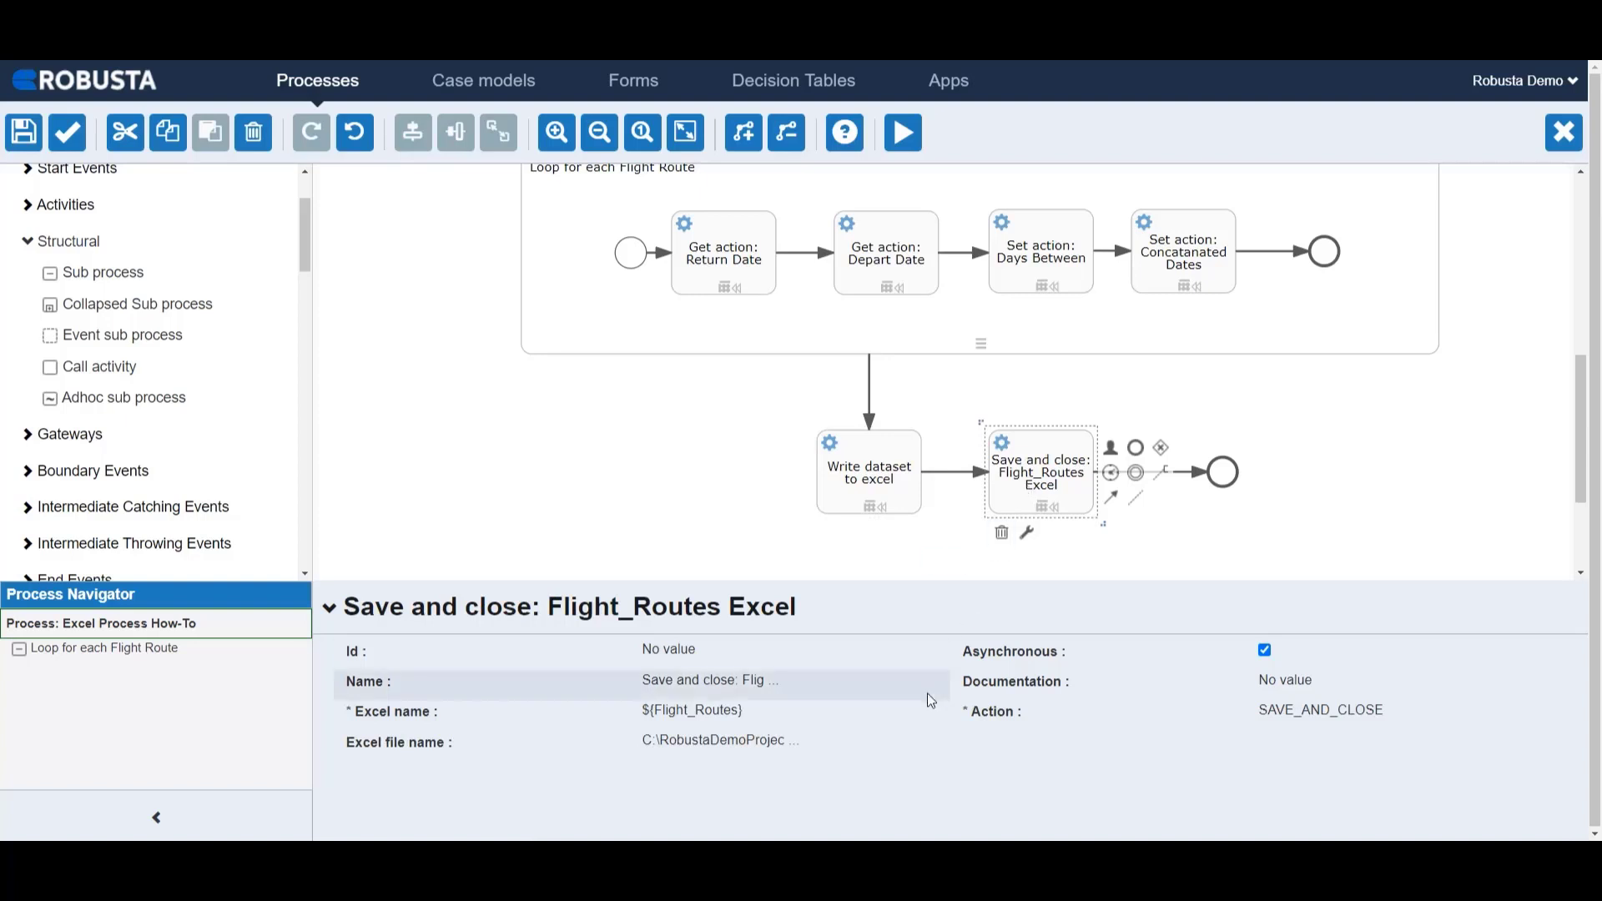
pyautogui.click(868, 744)
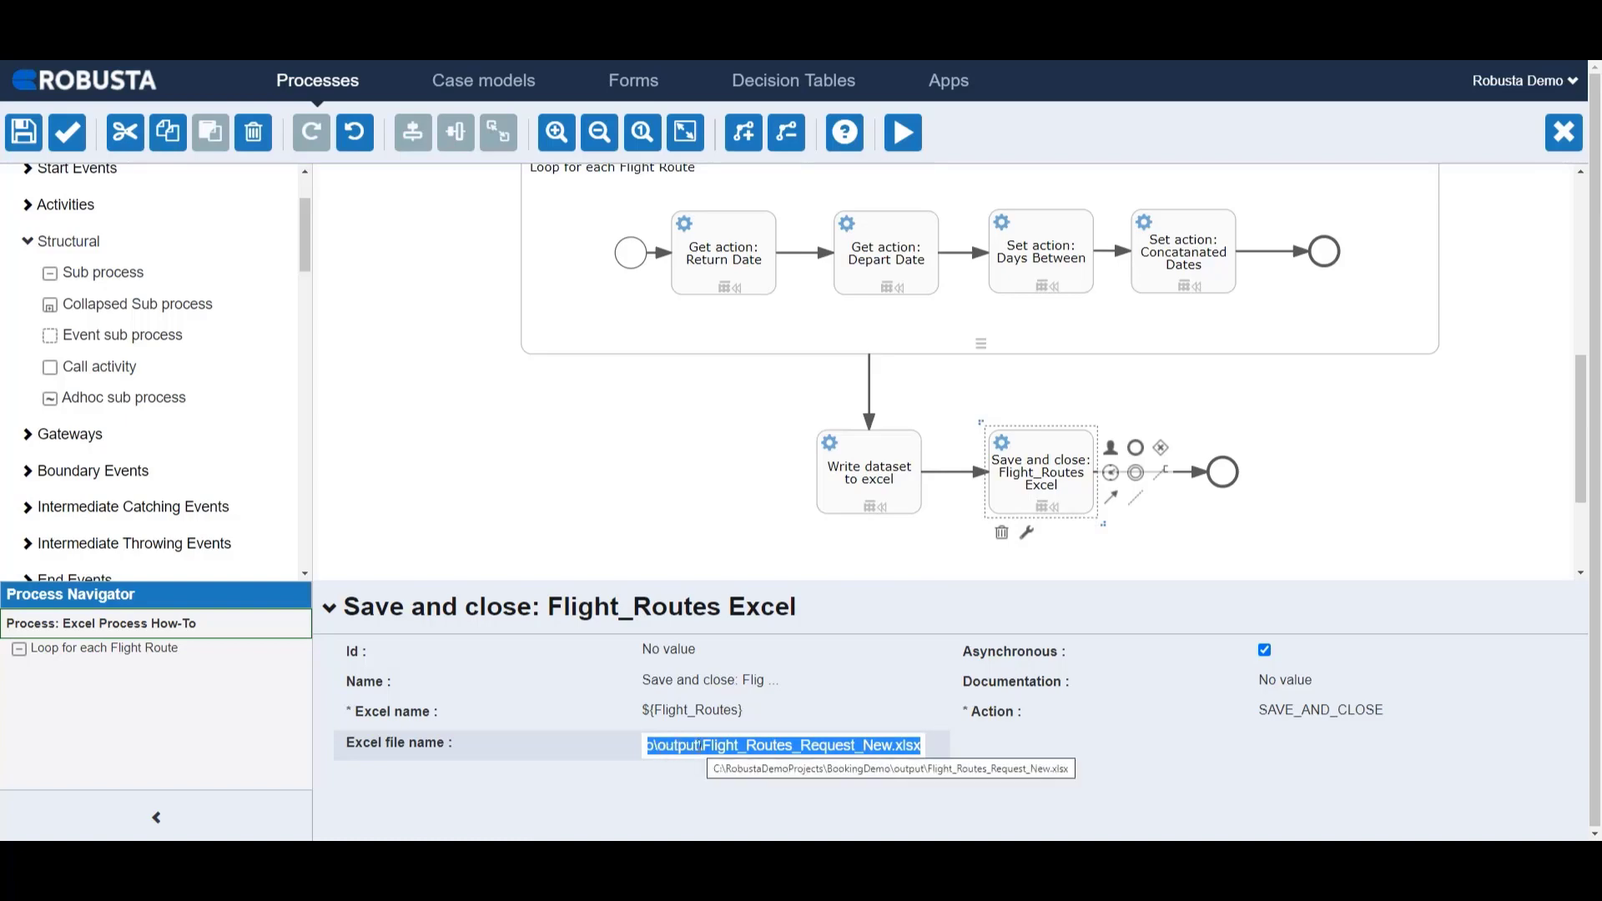
pyautogui.press('Return')
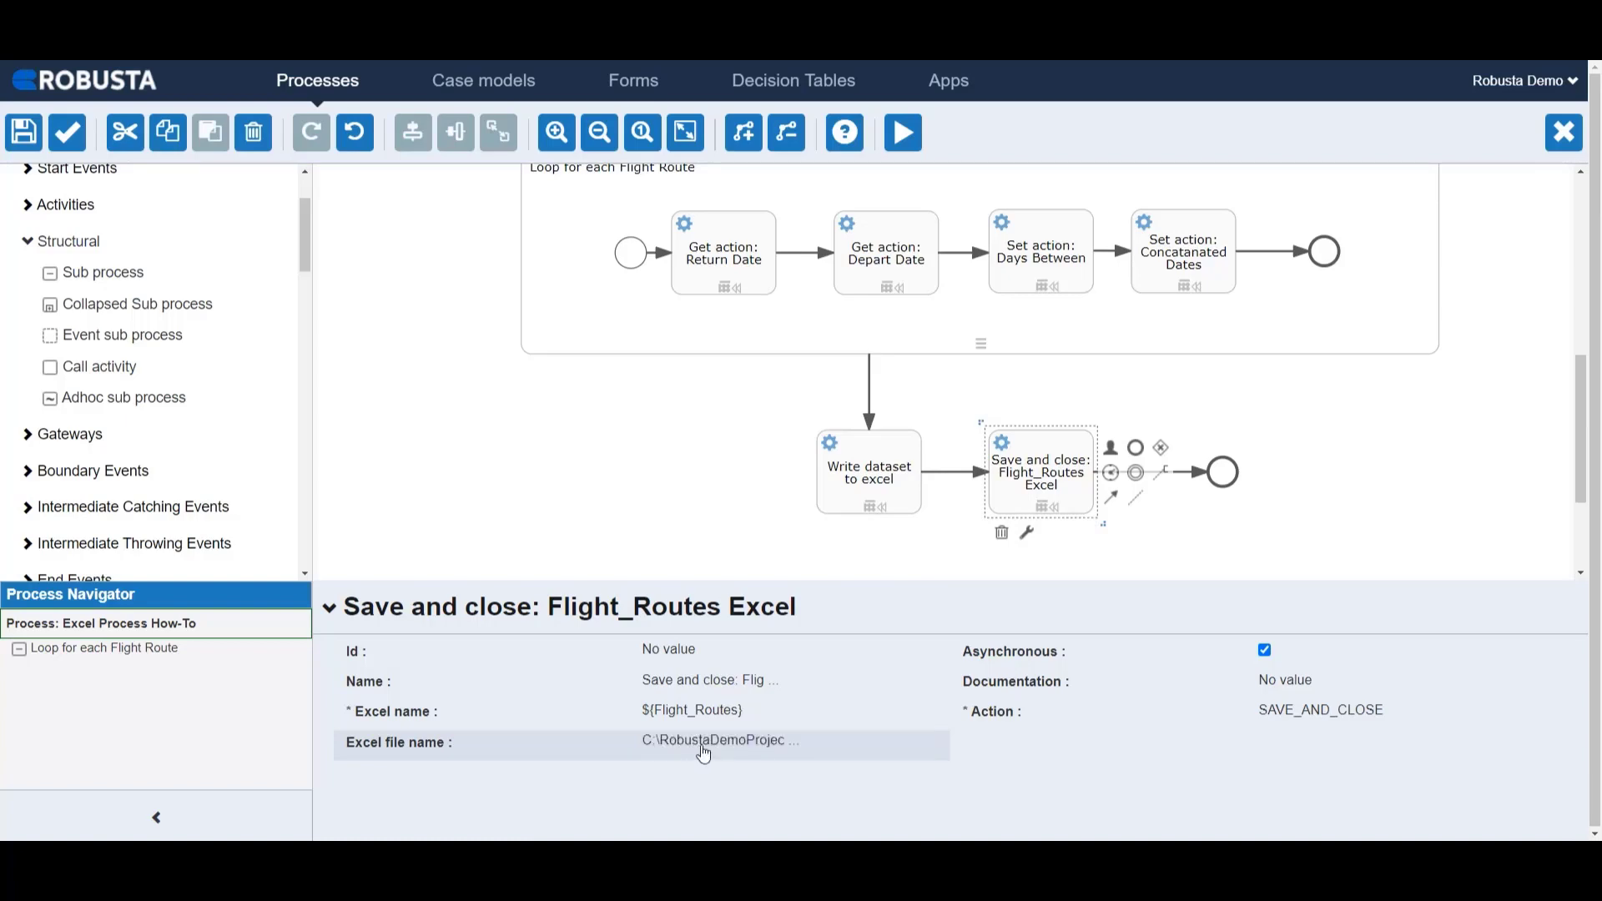
pyautogui.click(1315, 722)
pyautogui.click(1312, 716)
pyautogui.click(1308, 762)
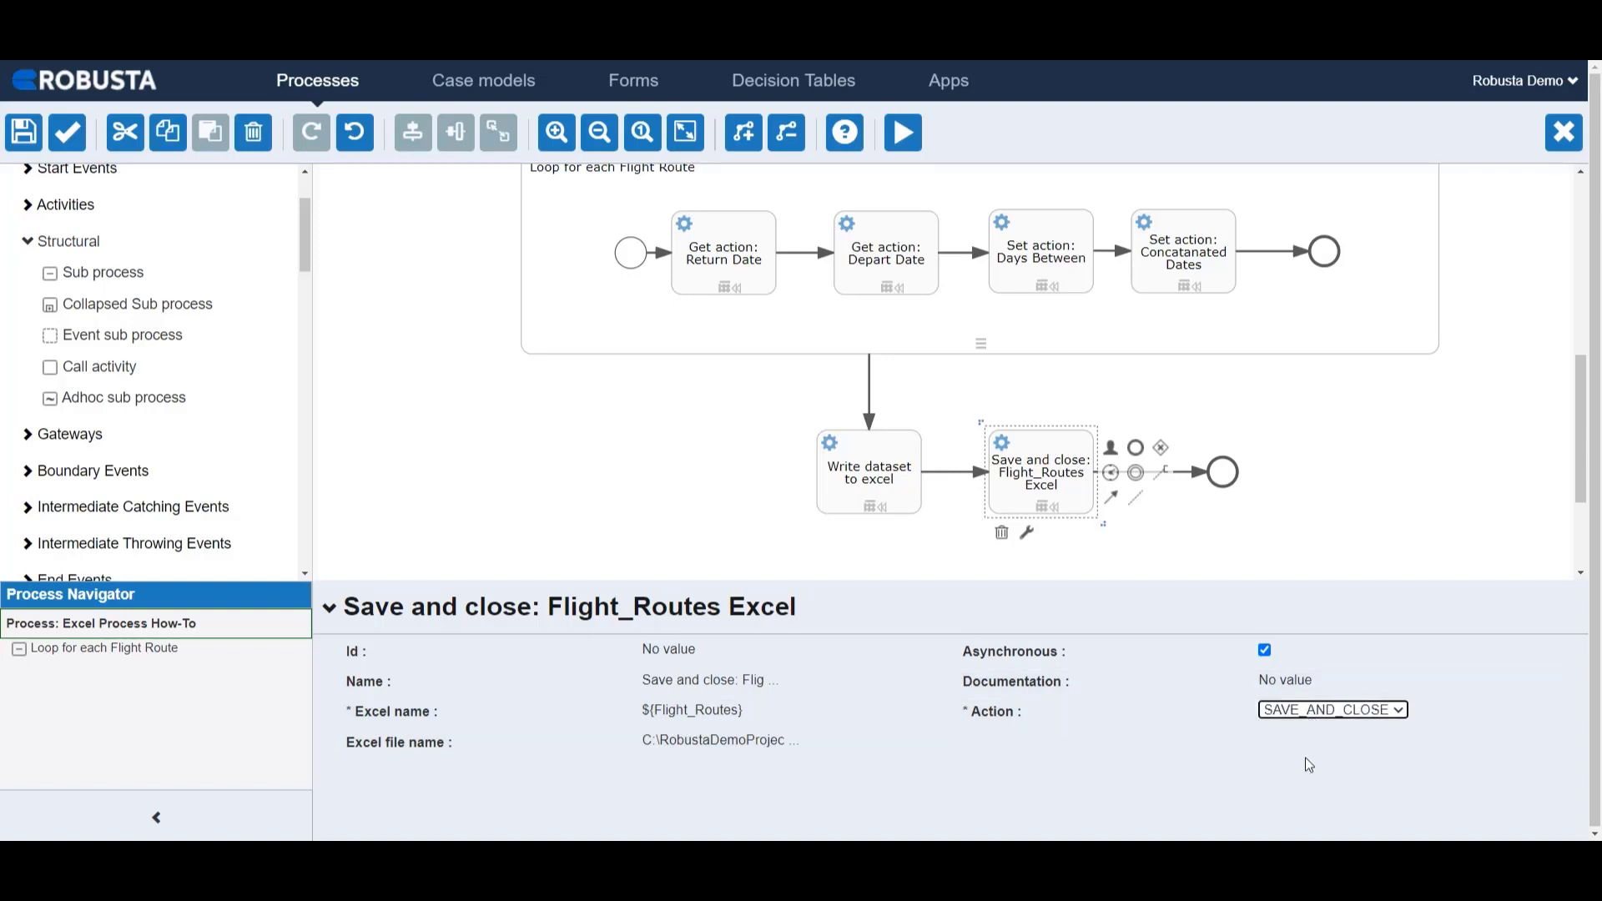
pyautogui.click(1224, 475)
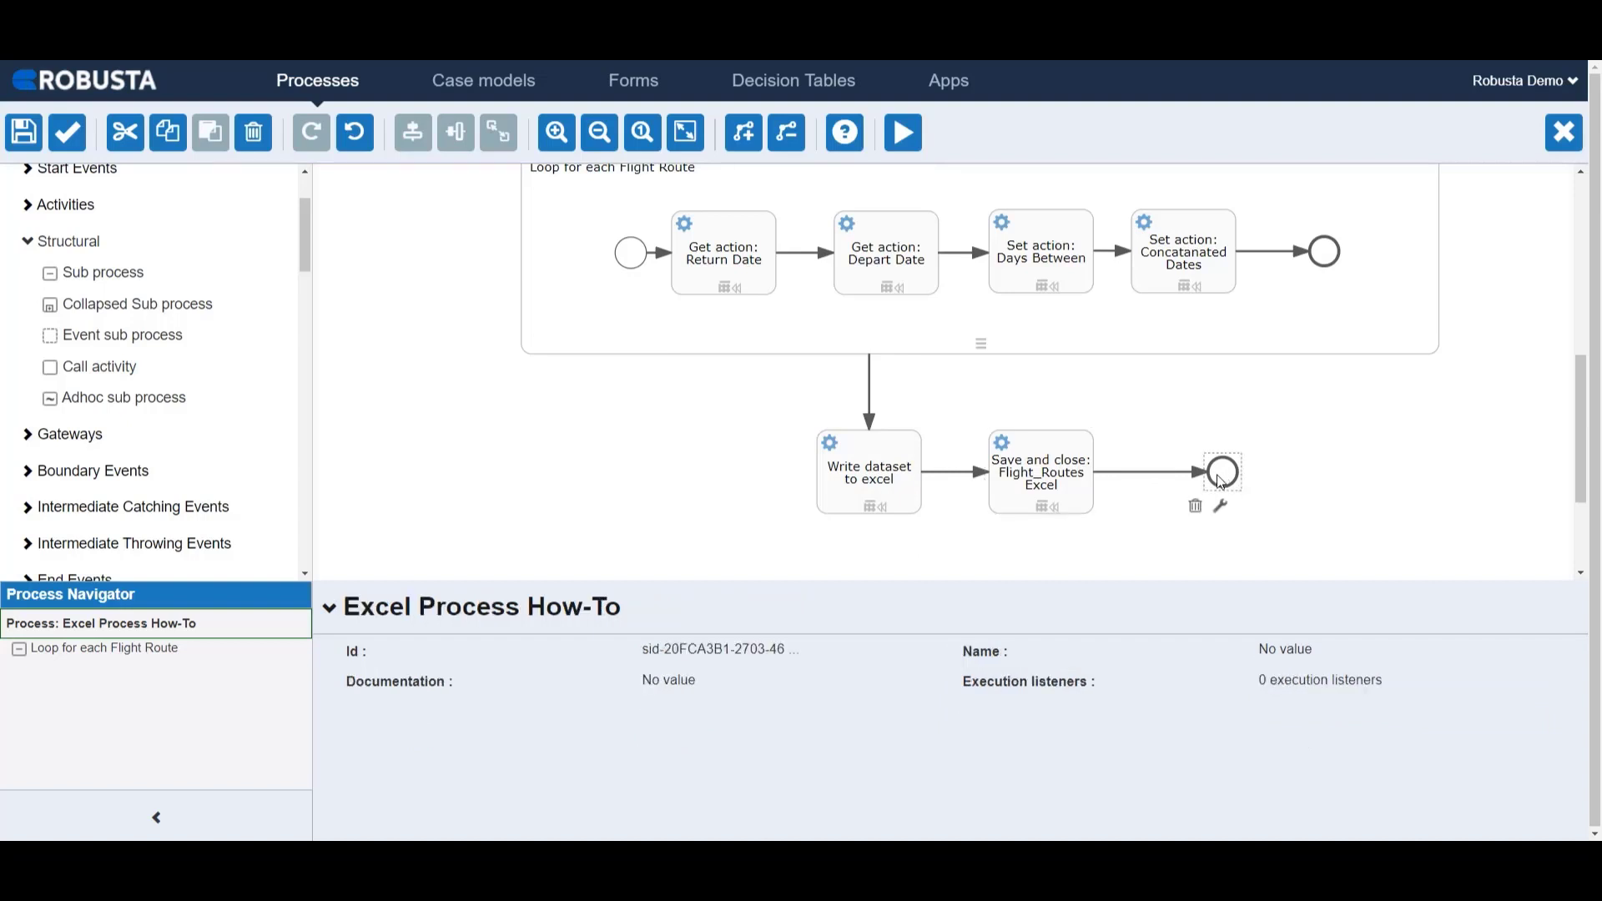
# Run the process in the Booking Flight Price Demo App, assigning the Robusta demo account as worker.
pyautogui.click(903, 132)
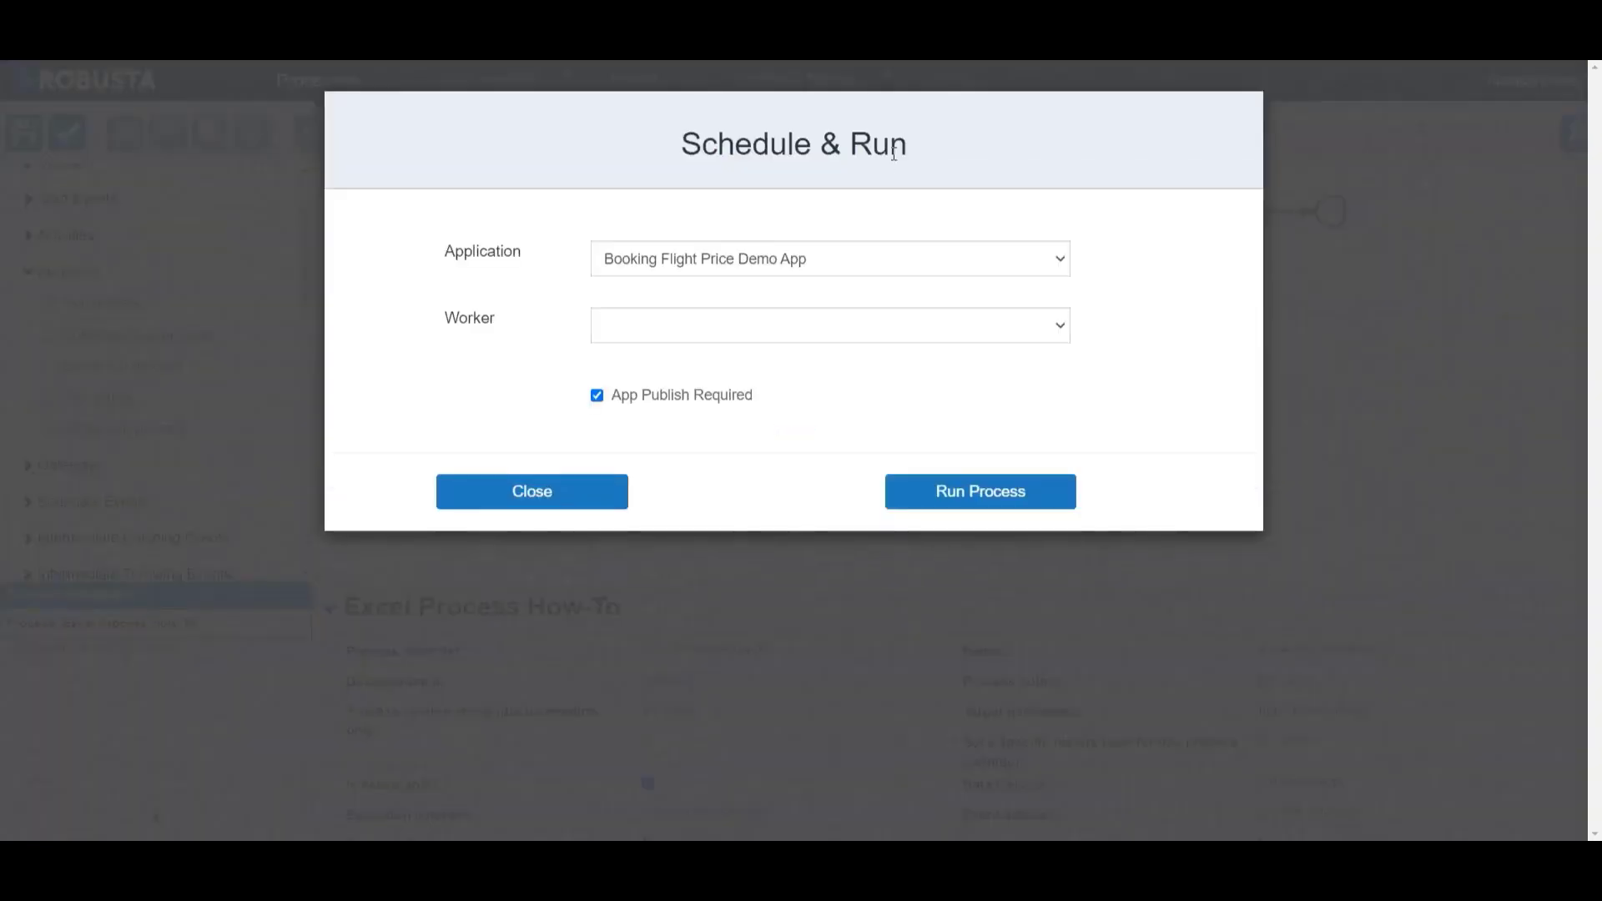
pyautogui.click(832, 330)
pyautogui.click(822, 371)
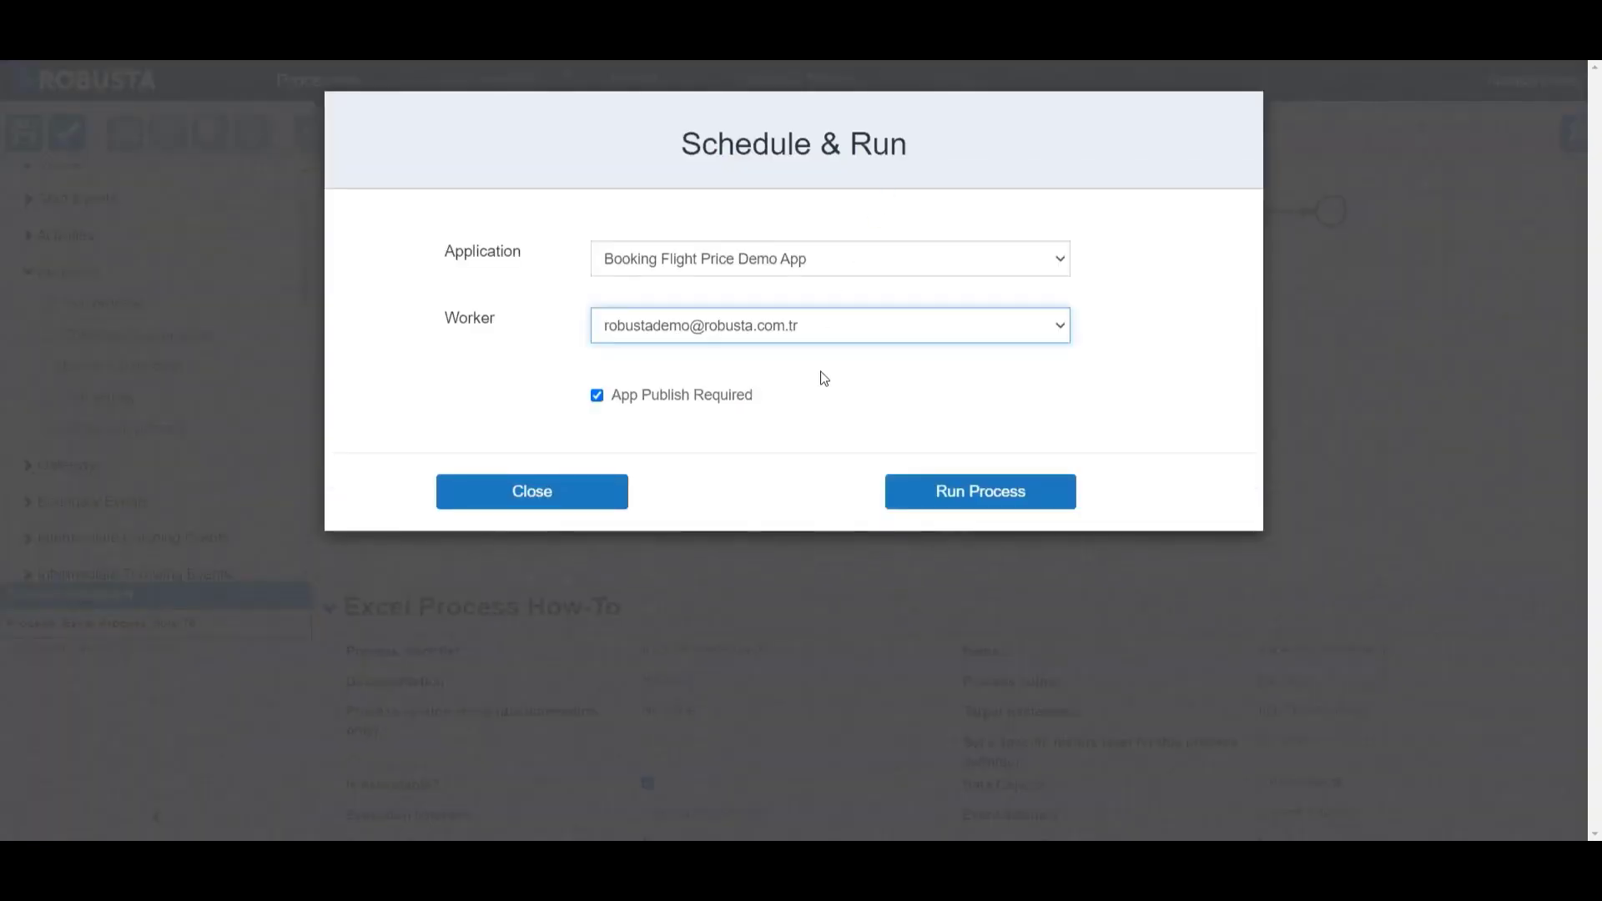
pyautogui.click(943, 502)
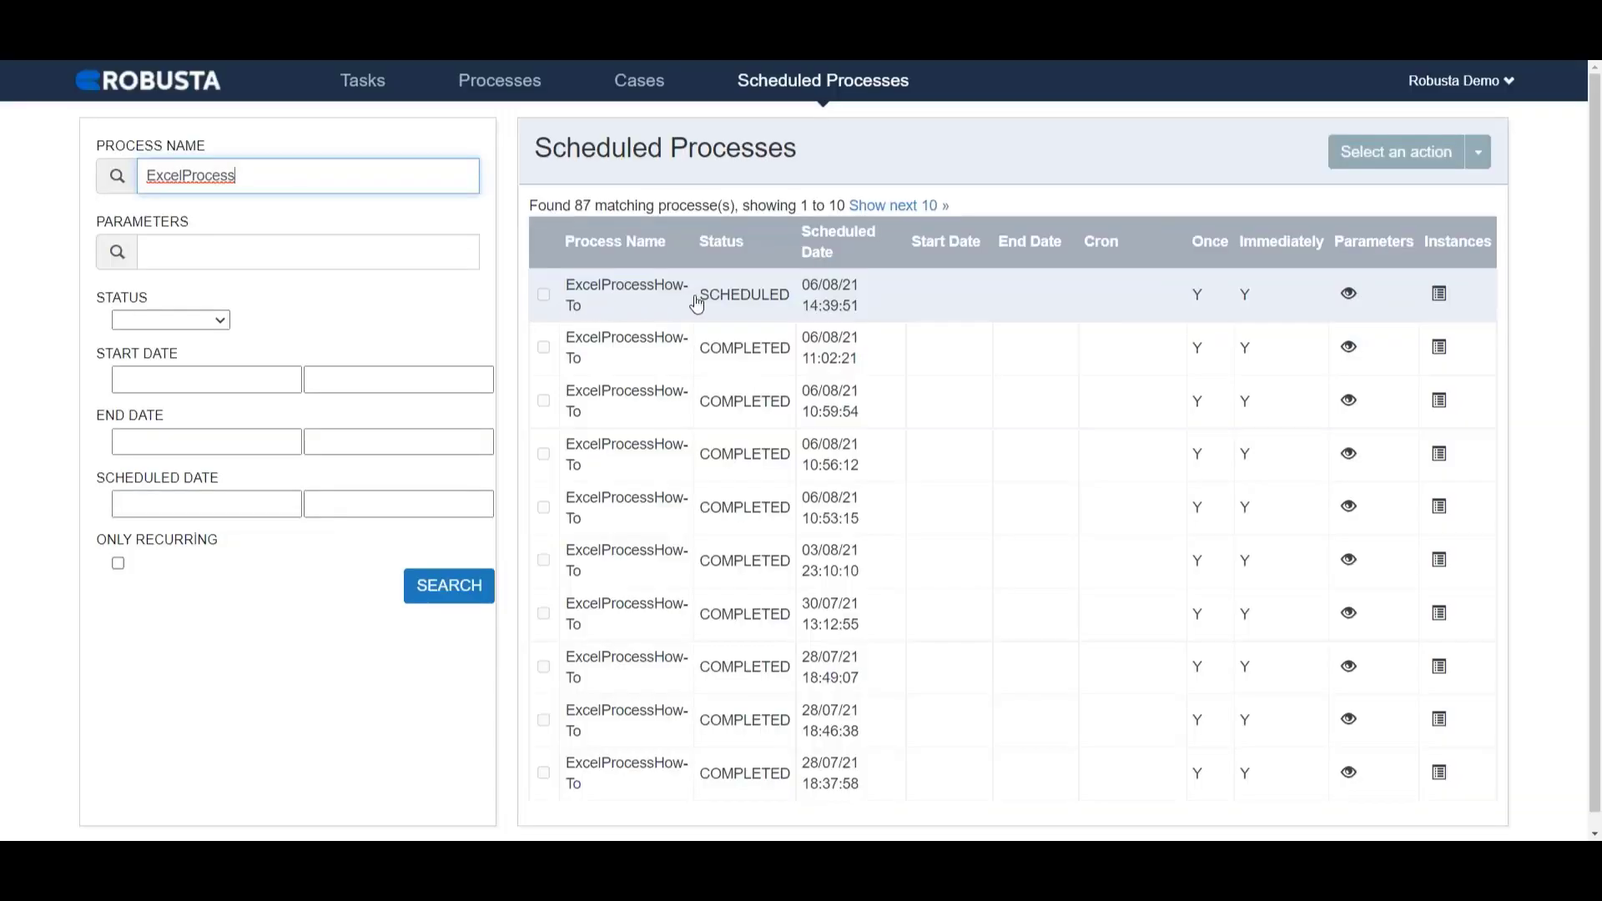
# Open the instance of the newest ExcelProcessHow-To run and examine its process diagram and variables.
pyautogui.click(1441, 296)
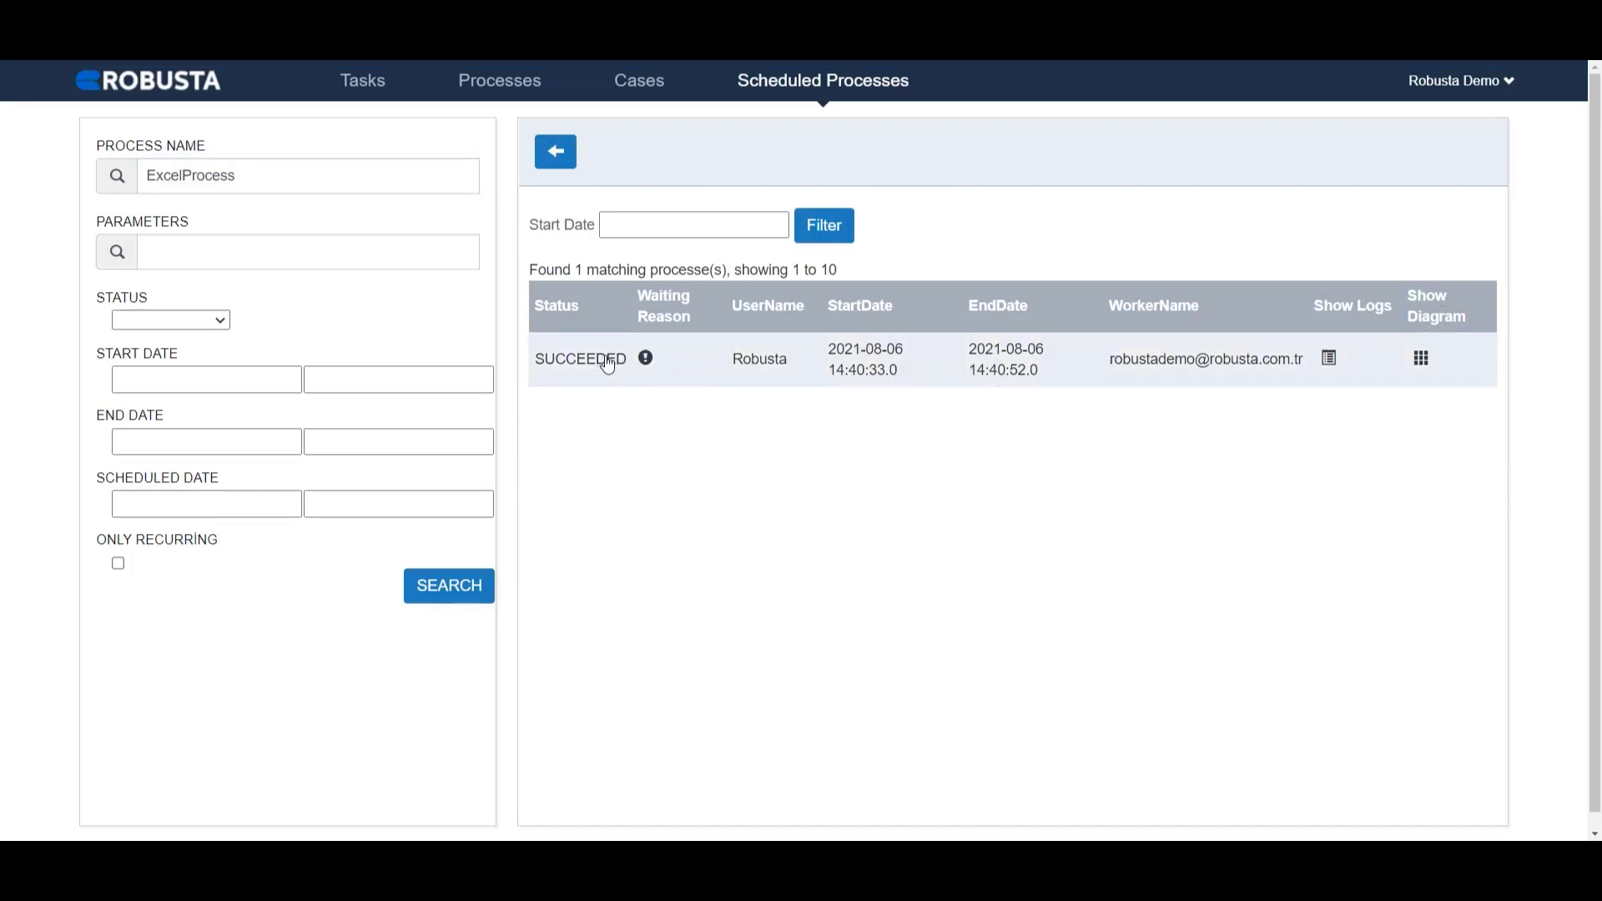
pyautogui.click(1420, 360)
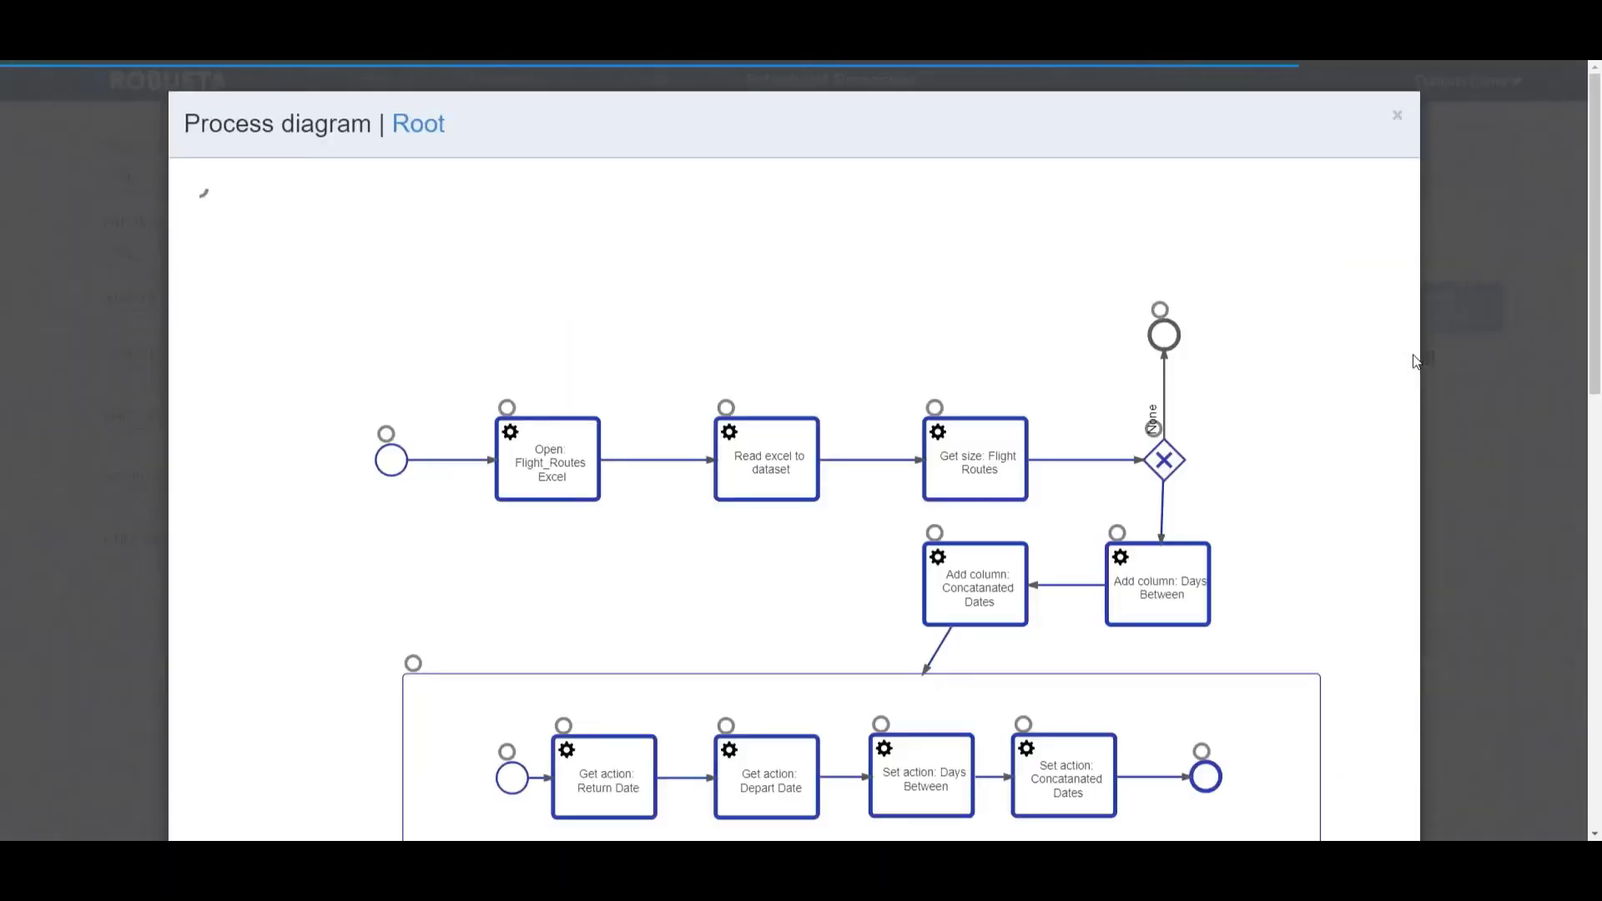
pyautogui.scroll(-8, 1411, 364)
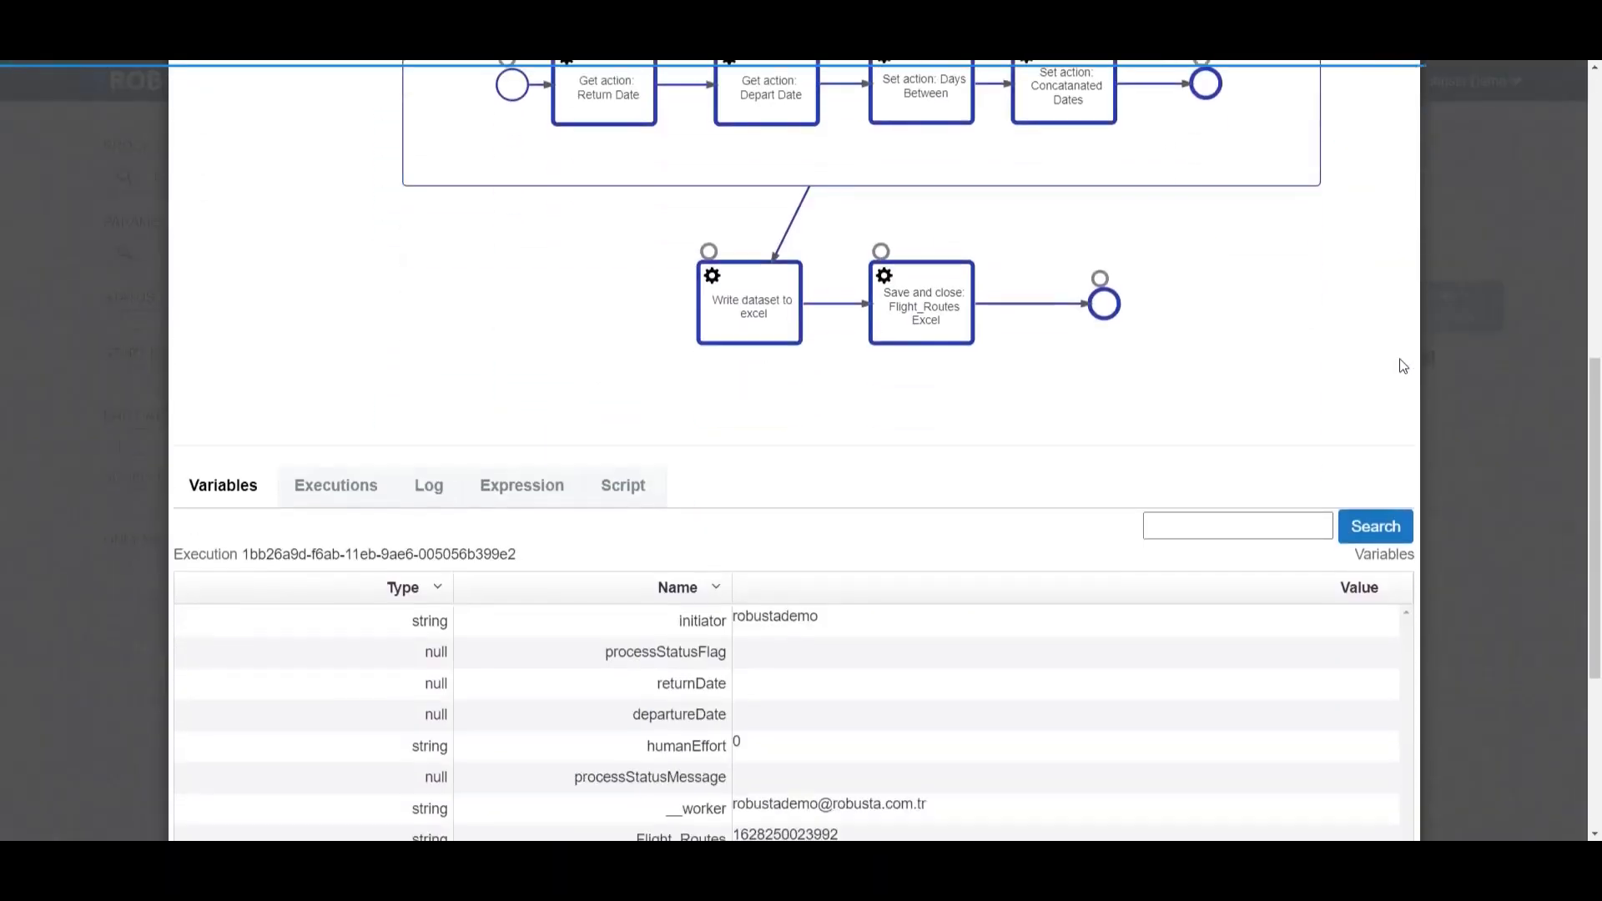
pyautogui.scroll(-3, 1404, 367)
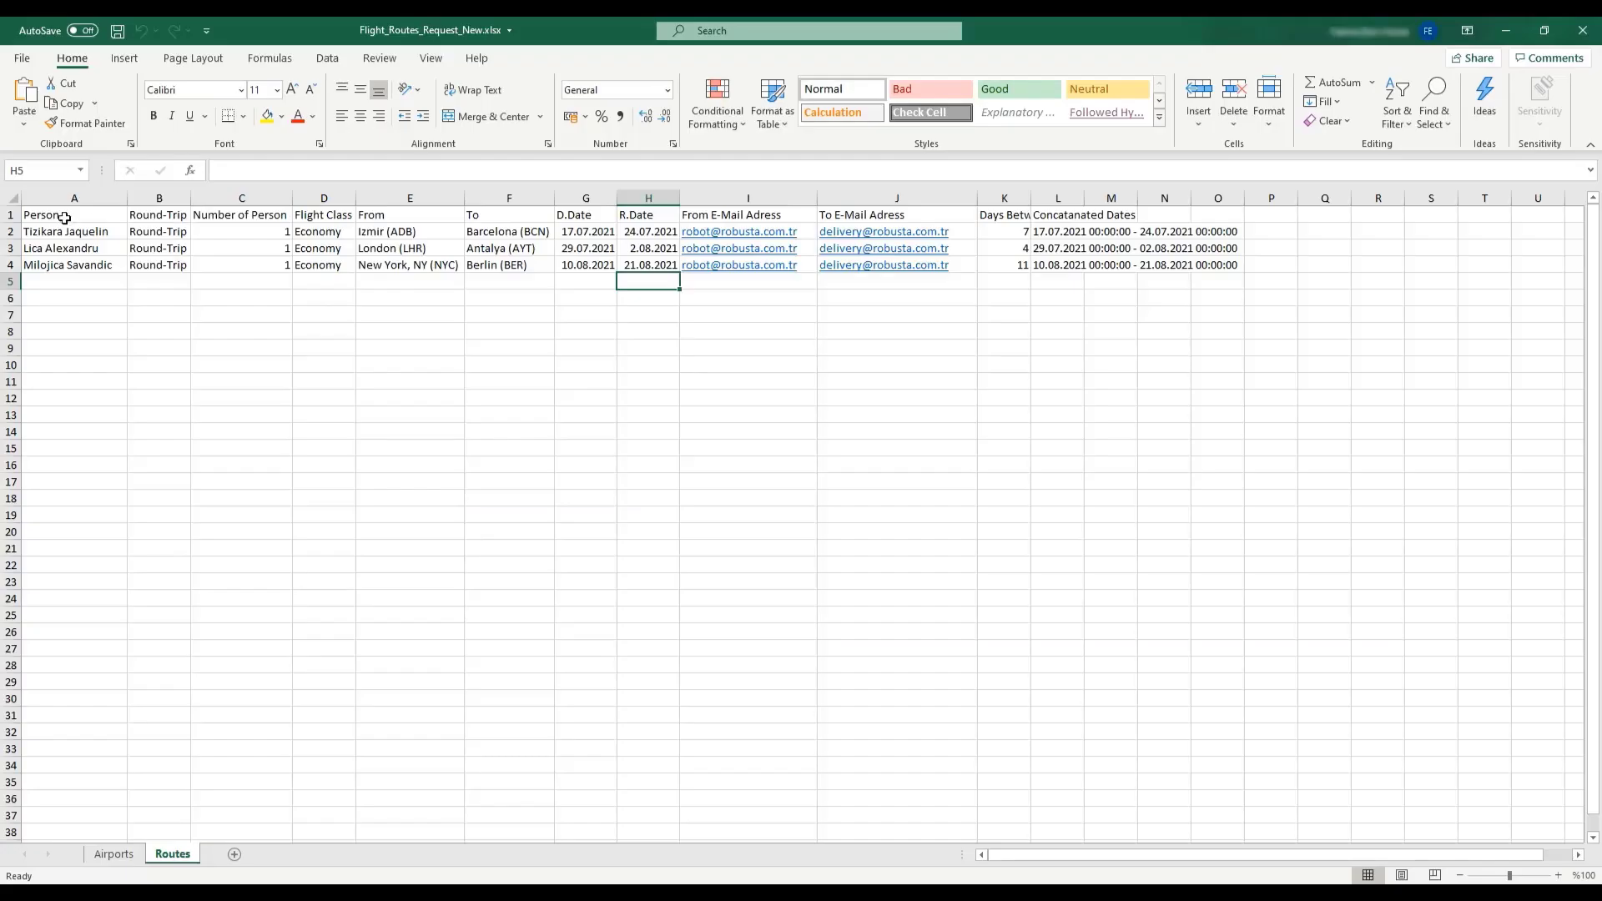
# In Excel, auto-fit the width of all columns on the Routes sheet of Flight_Routes_Request_New.xlsx.
pyautogui.click(13, 198)
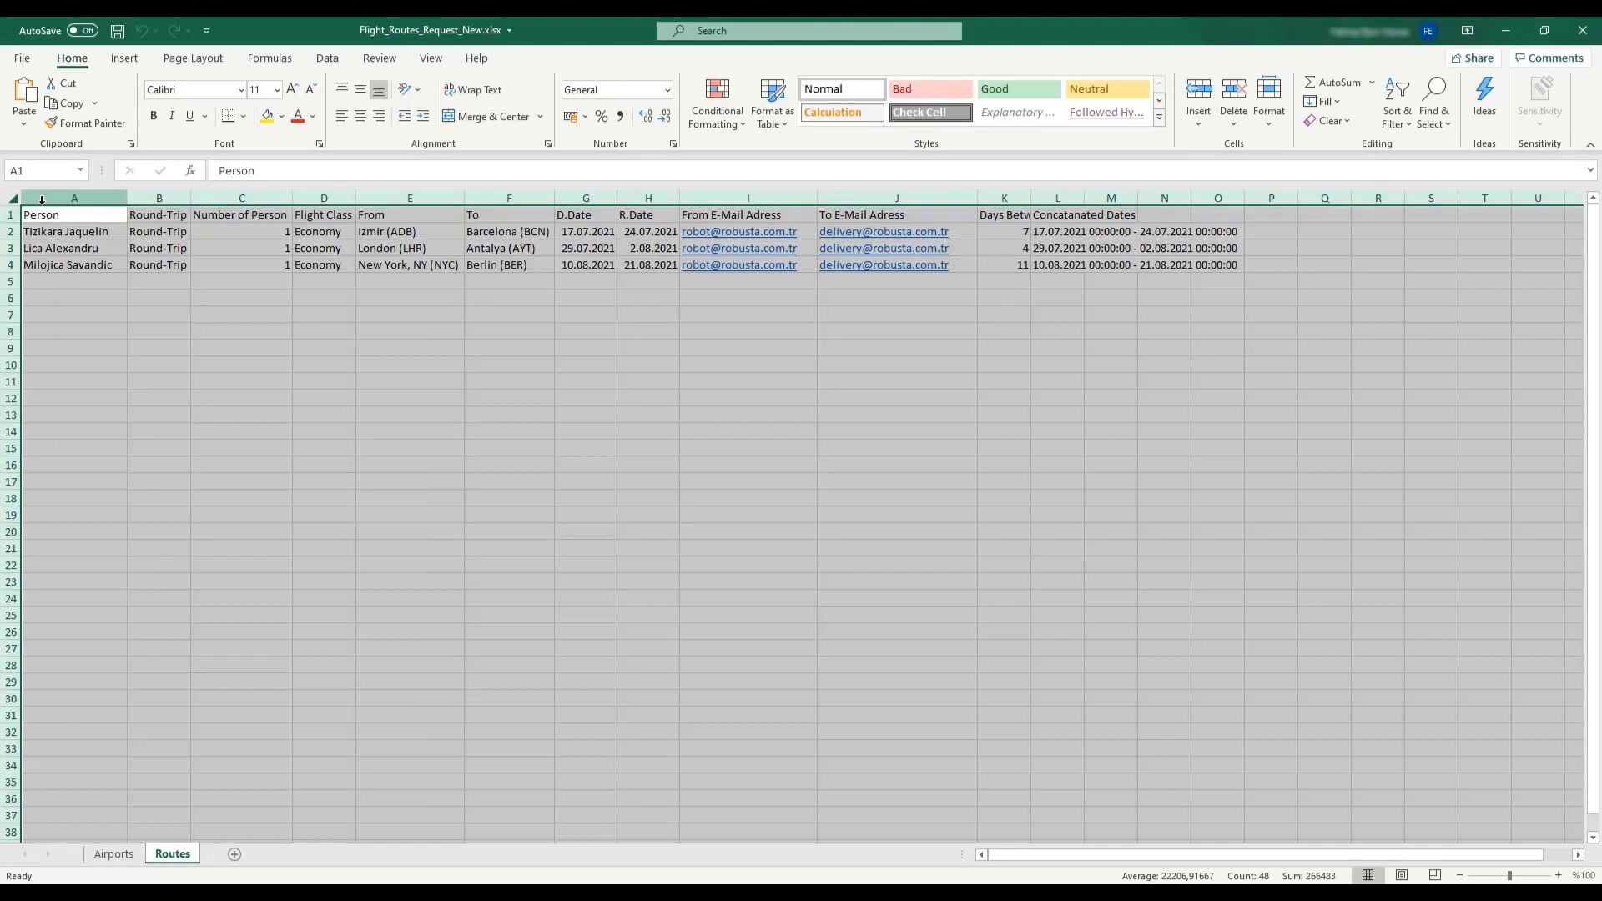
pyautogui.doubleClick(127, 199)
# Check the Days Between and Concatanated Dates columns and their values for each flight route.
pyautogui.click(964, 199)
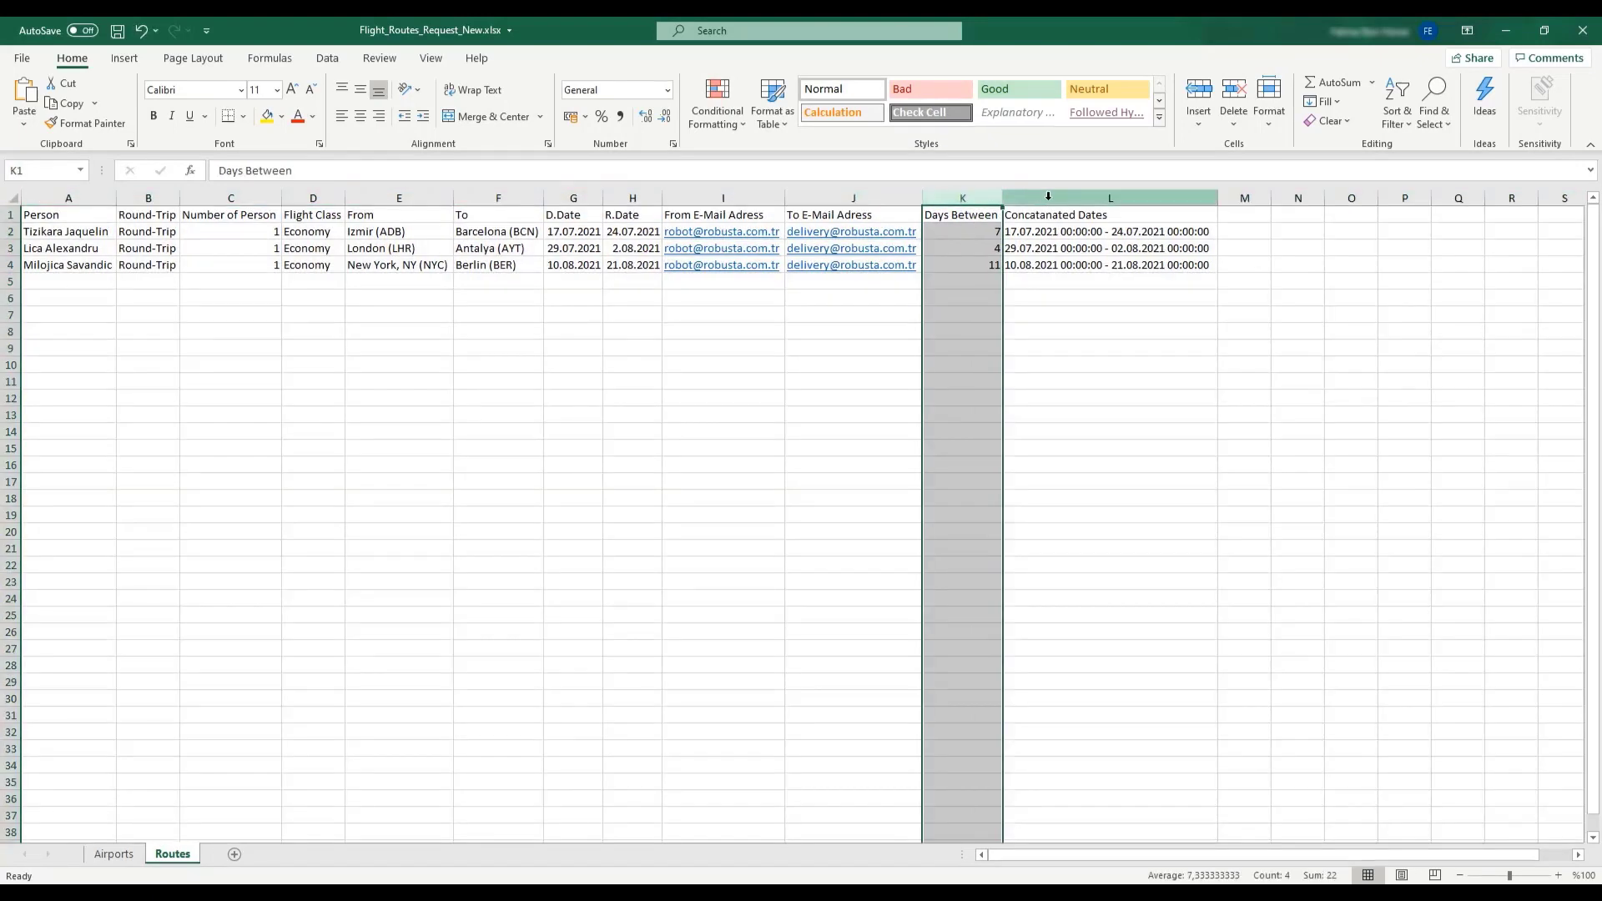
pyautogui.click(1049, 197)
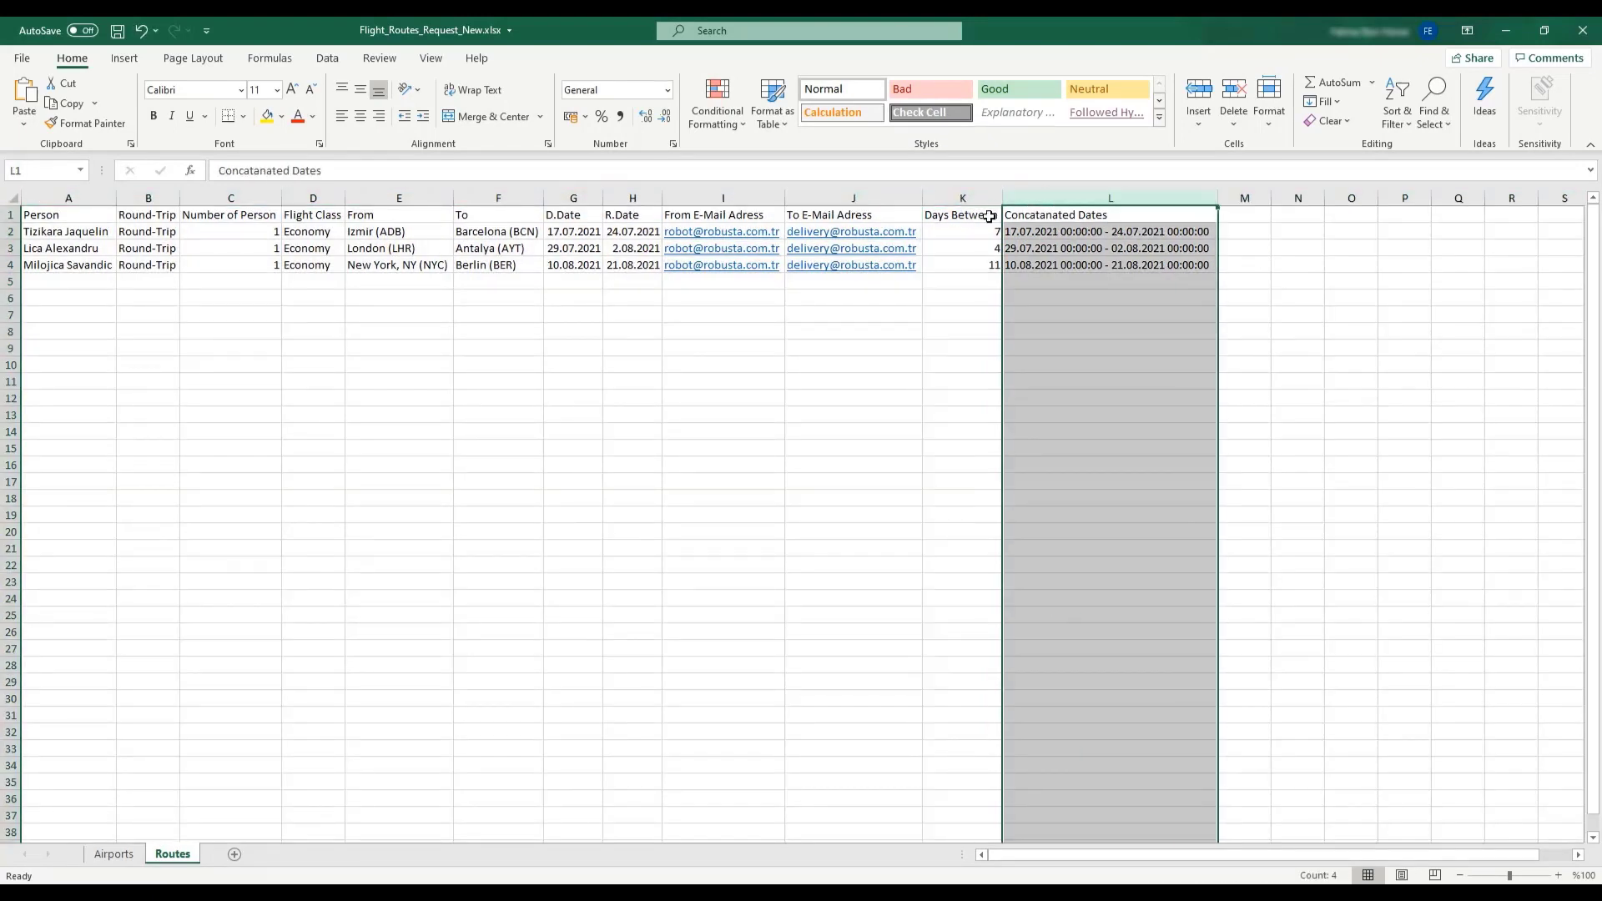
pyautogui.moveTo(989, 231); pyautogui.dragTo(1045, 264)
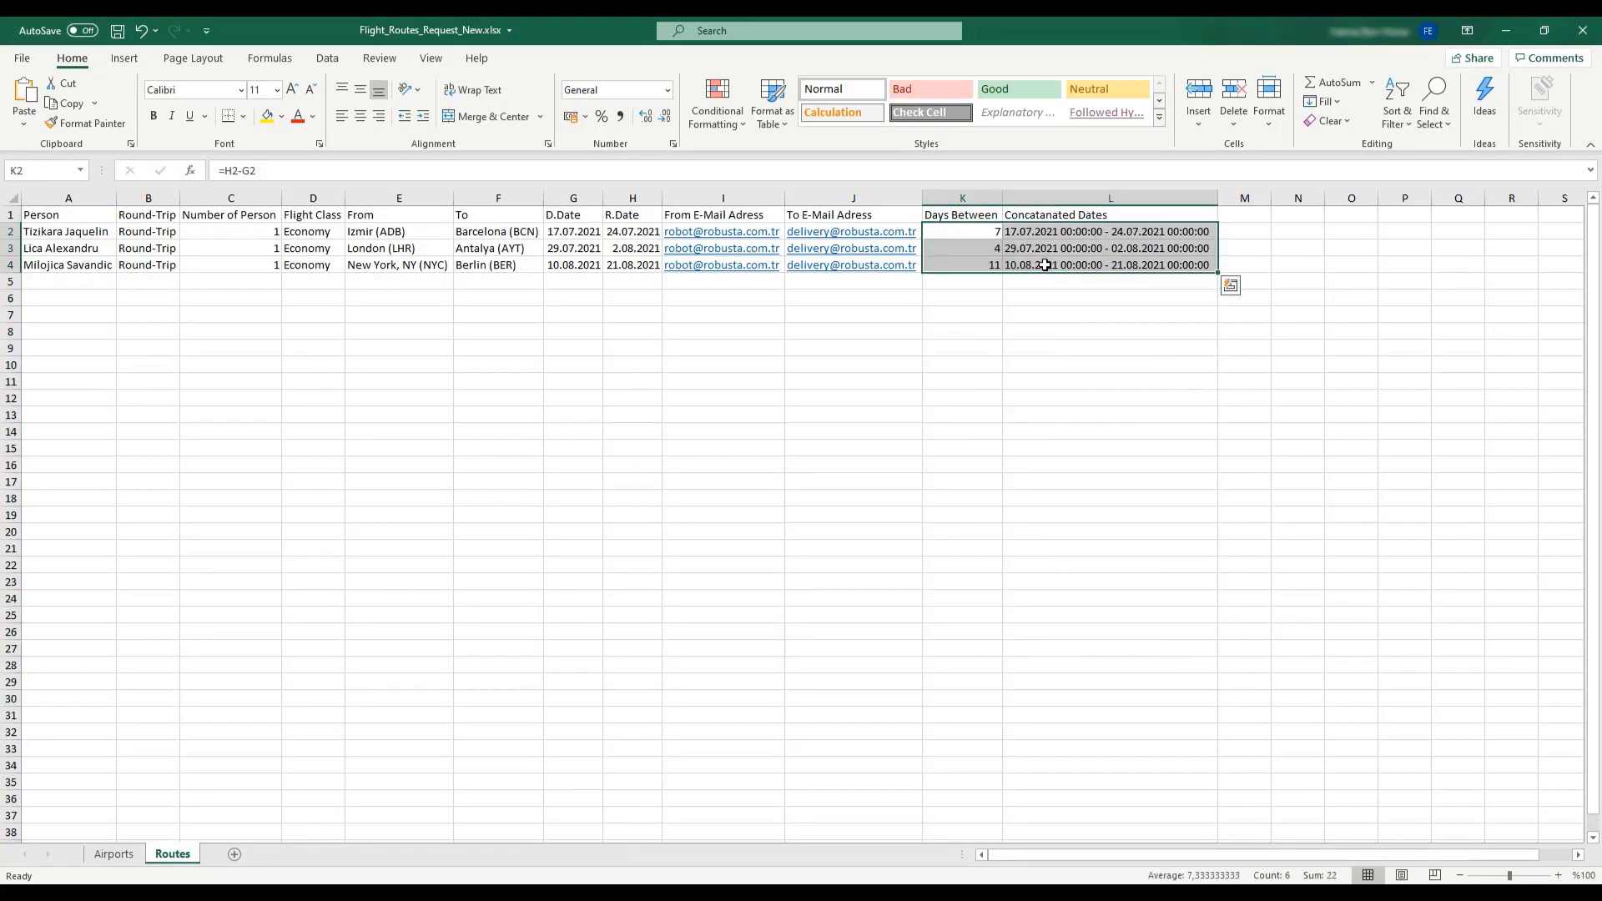
pyautogui.click(1016, 294)
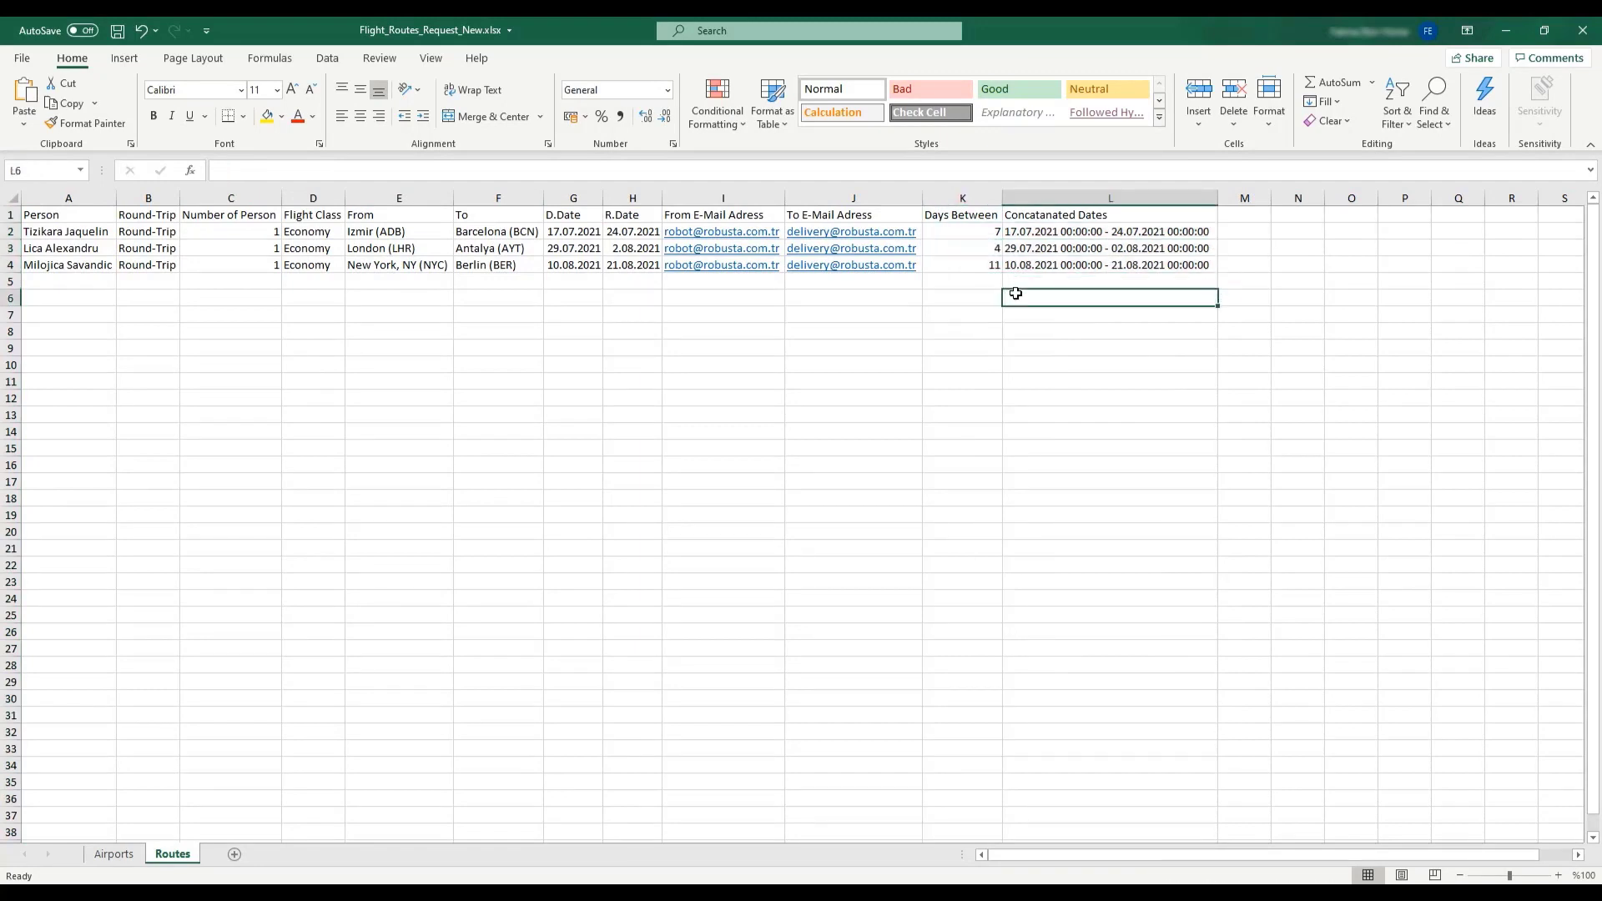